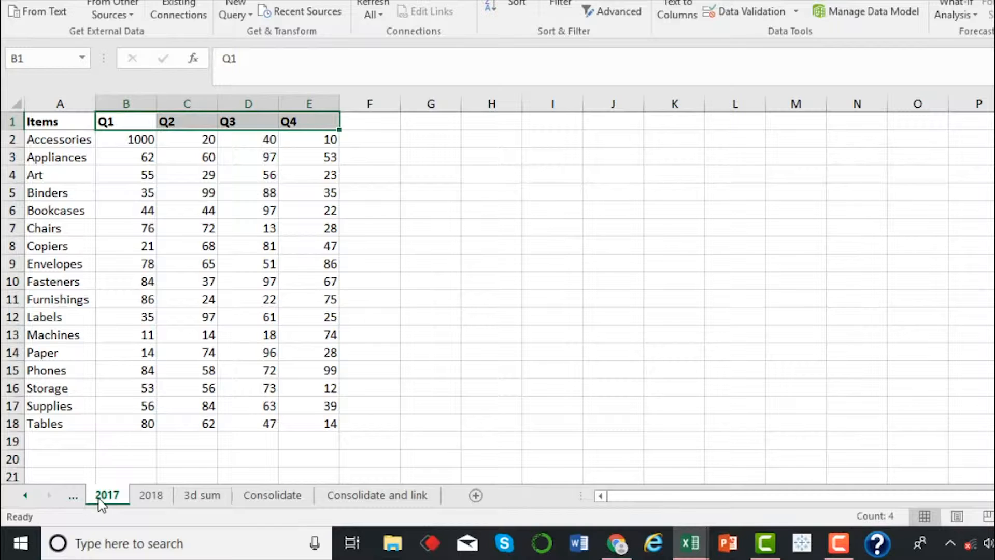
Examine the item lists and Q1 to Q4 figures on the 2017 and 2018 sheets, and view the 3d sum sheet
click(73, 157)
click(61, 104)
click(83, 210)
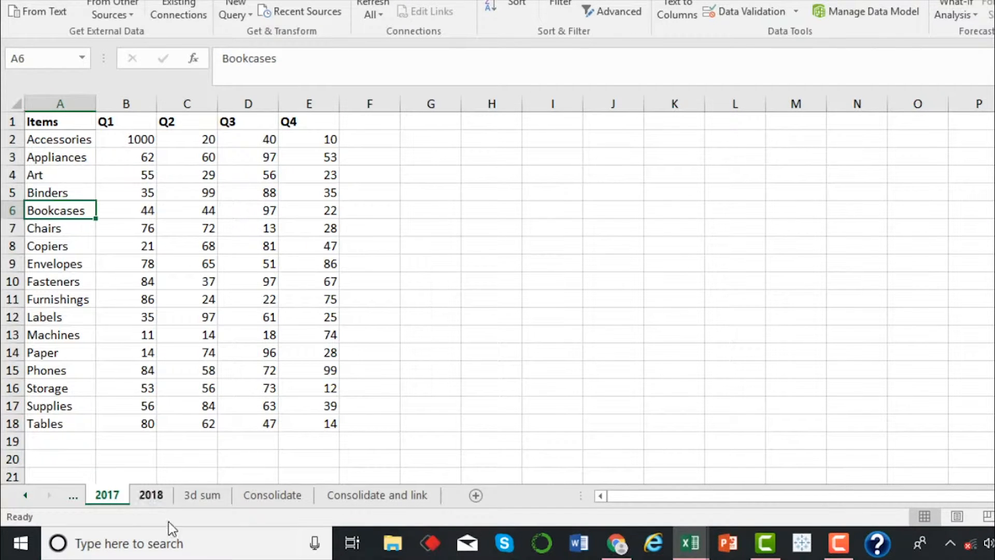
click(150, 501)
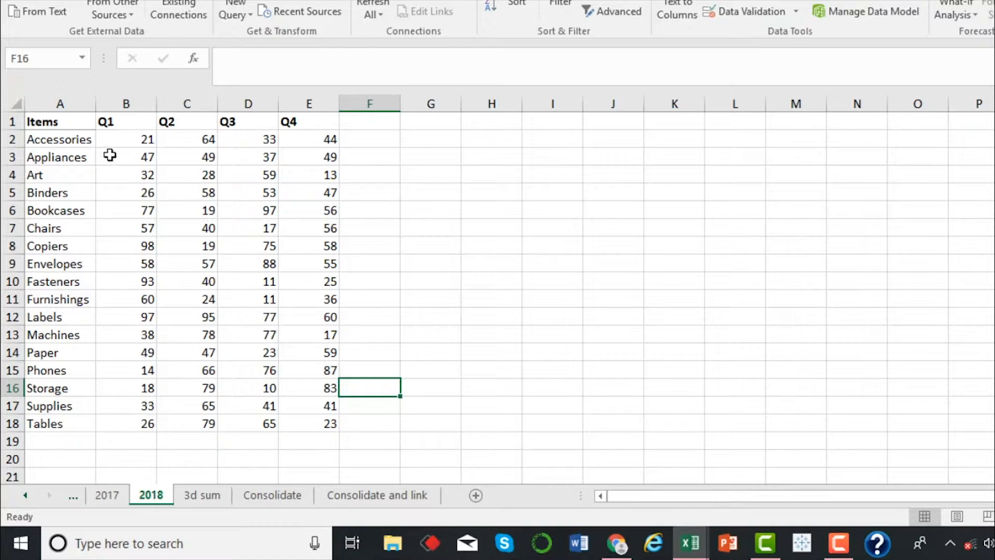
drag(123, 124, 328, 421)
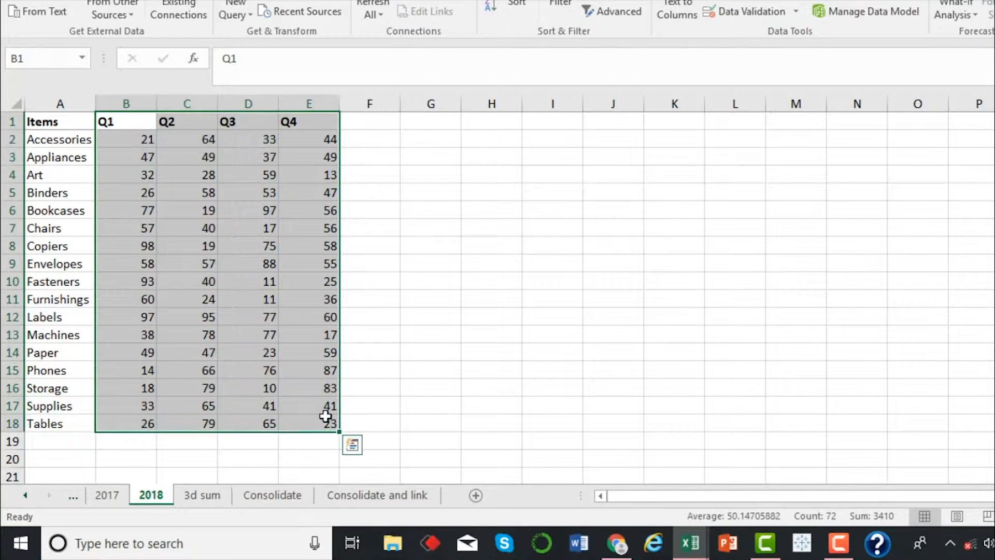
click(121, 494)
click(152, 495)
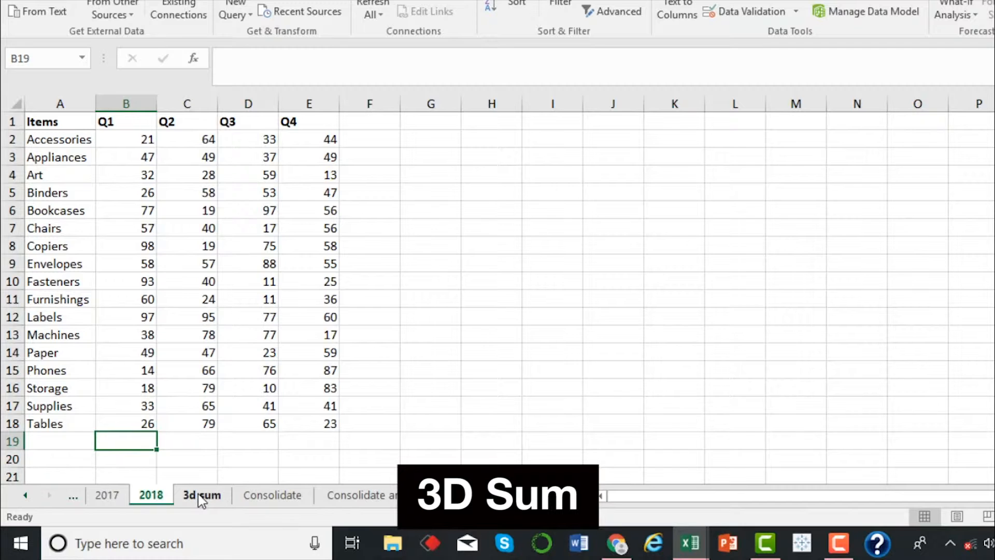
click(200, 496)
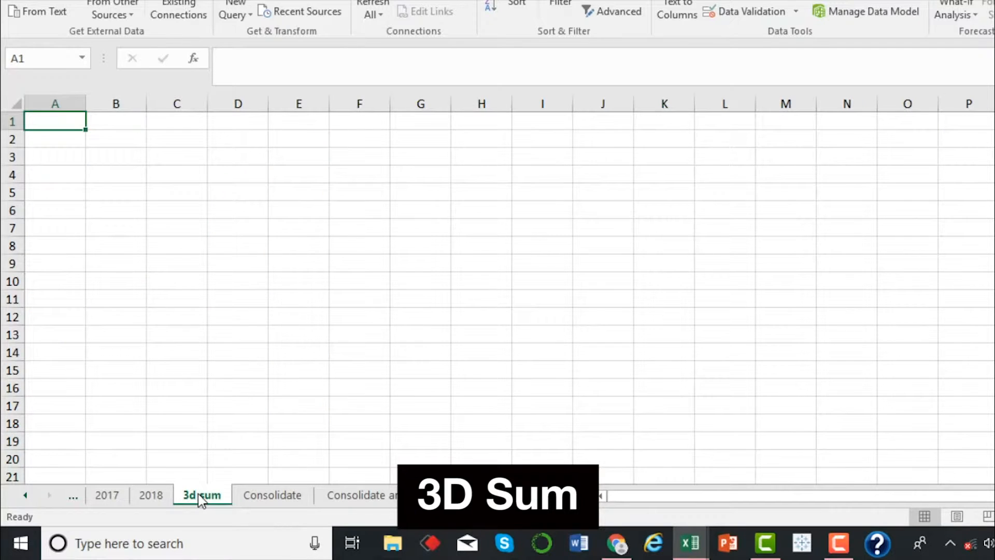
click(151, 495)
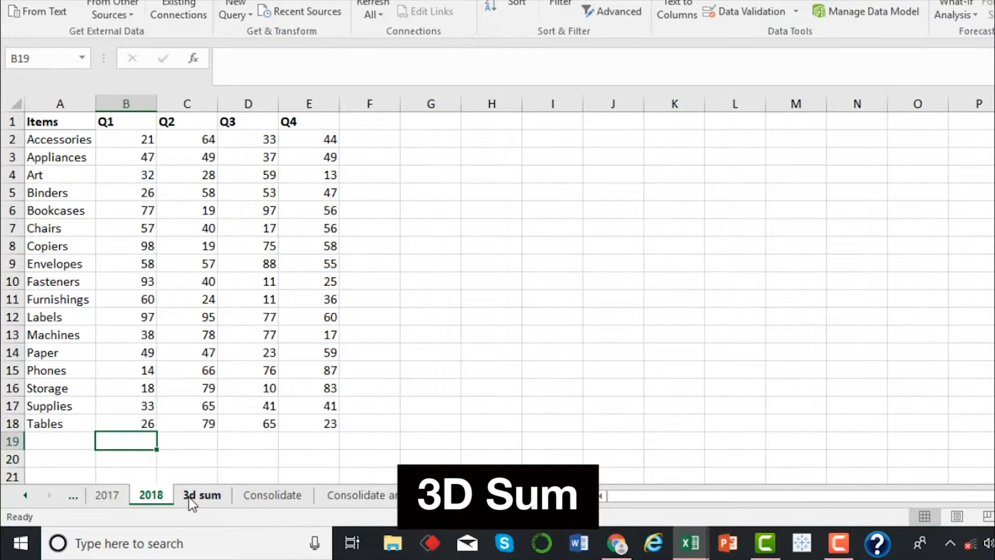
In cell B2 of the 3d sum sheet, enter a SUM formula adding cell B2 across sheets 2017 through 2018
click(189, 496)
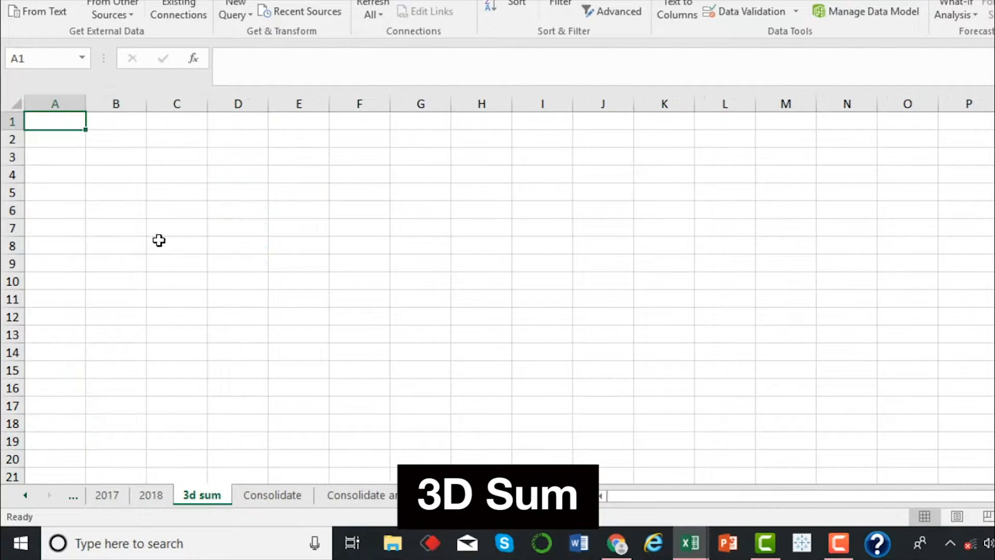
click(118, 137)
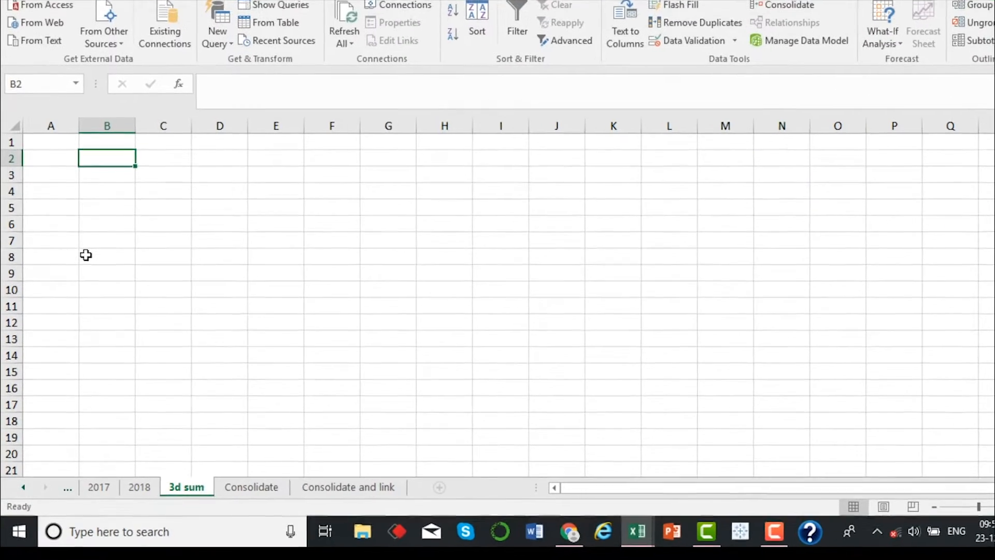
text(=sum()
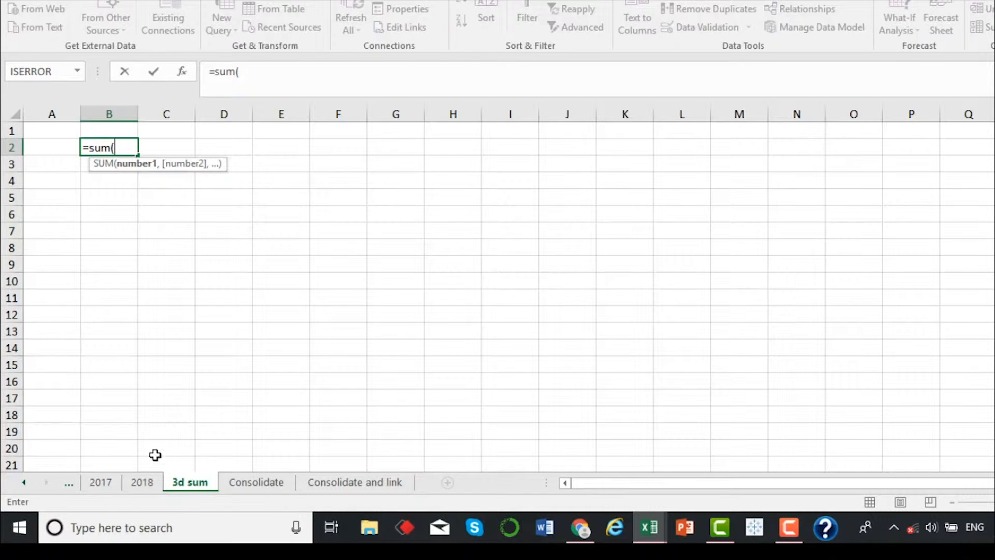
click(103, 484)
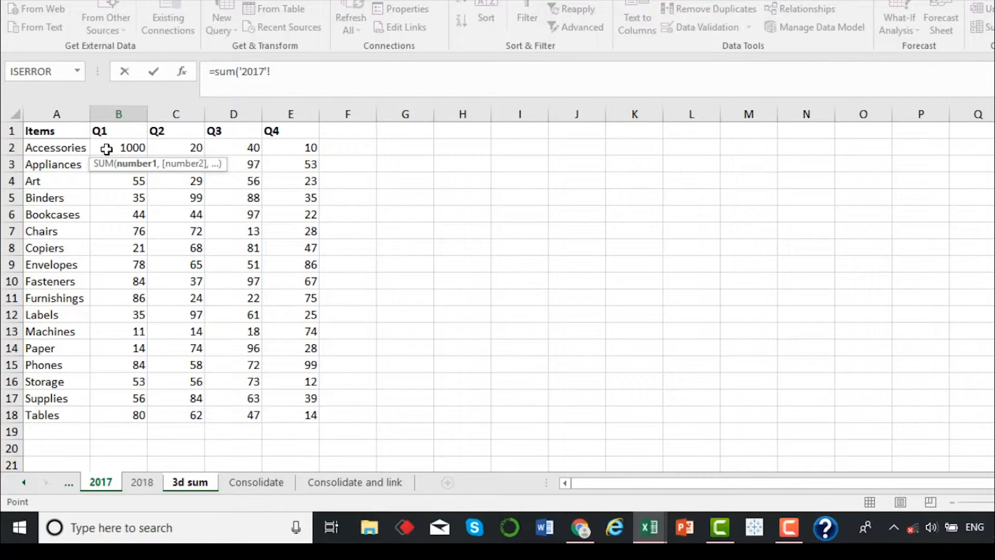
click(109, 148)
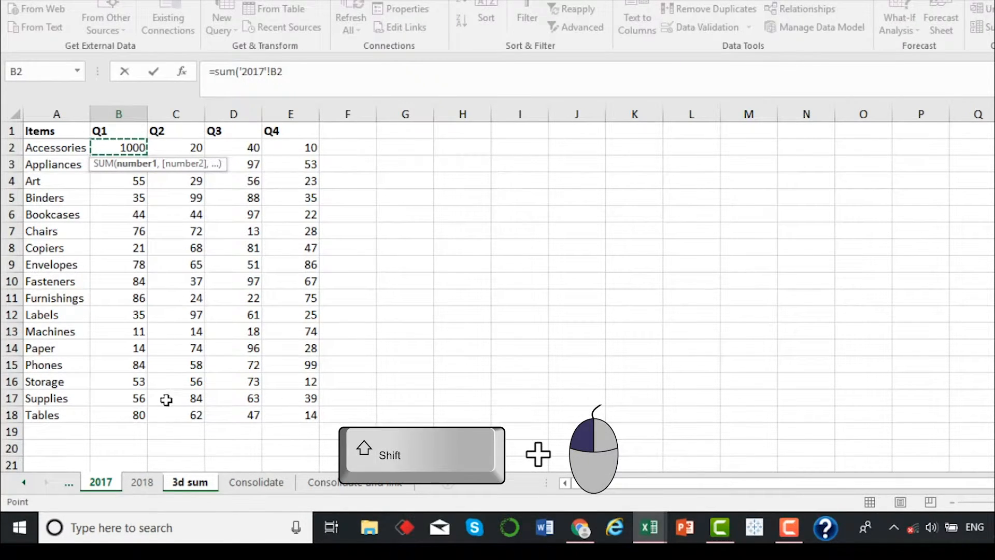
shift+click(143, 483)
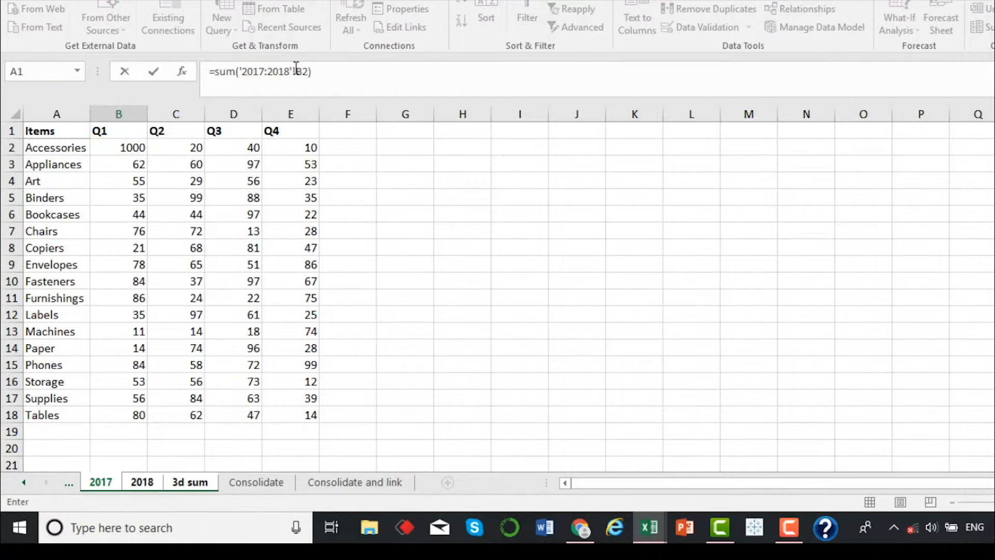
key(Return)
Check the B2 formula on the 3d sum sheet against cell B2 on the 2017 and 2018 sheets
click(122, 144)
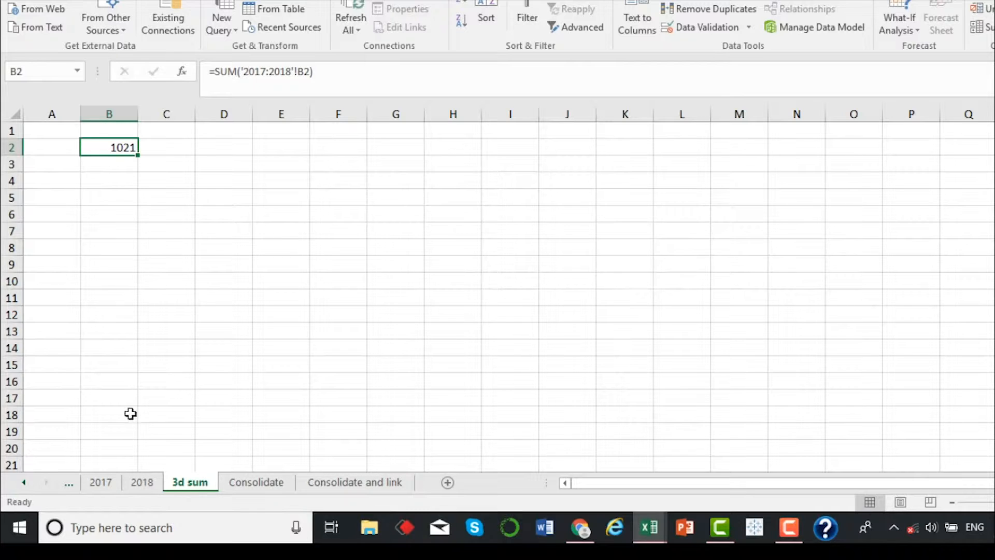
click(101, 482)
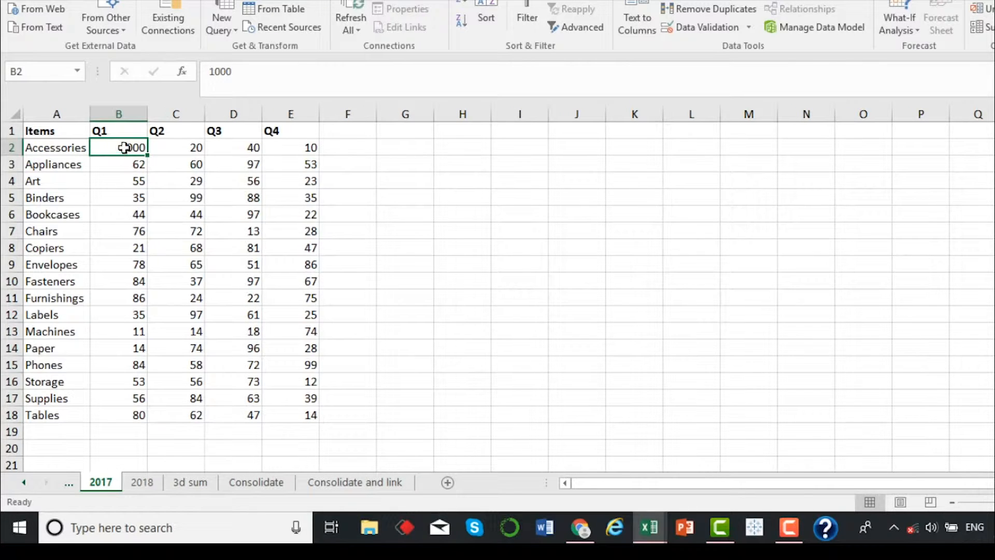
click(142, 482)
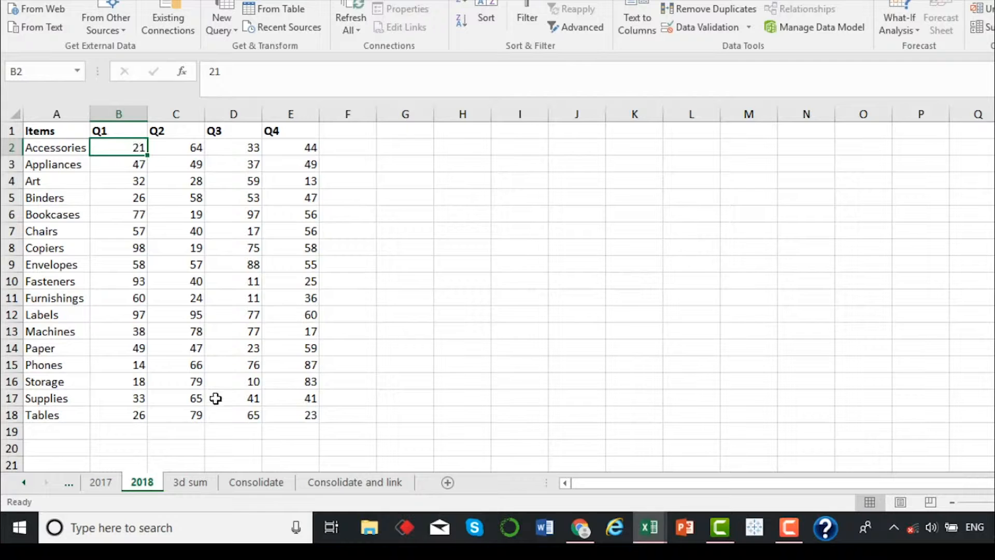
click(195, 483)
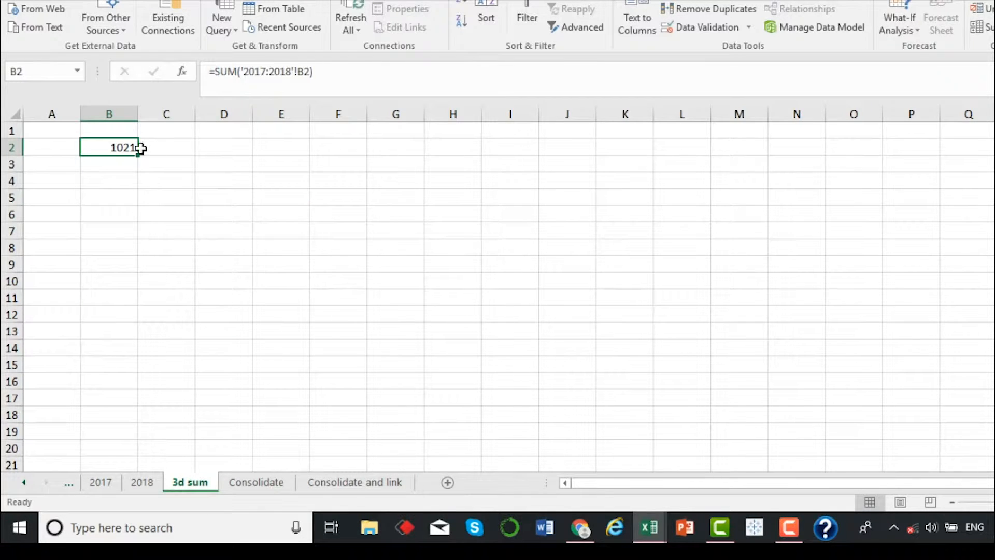
Fill the B2 SUM formula across to column E and down past row 18 on the 3d sum sheet
drag(137, 156, 307, 433)
scroll(424, 302, up, 13)
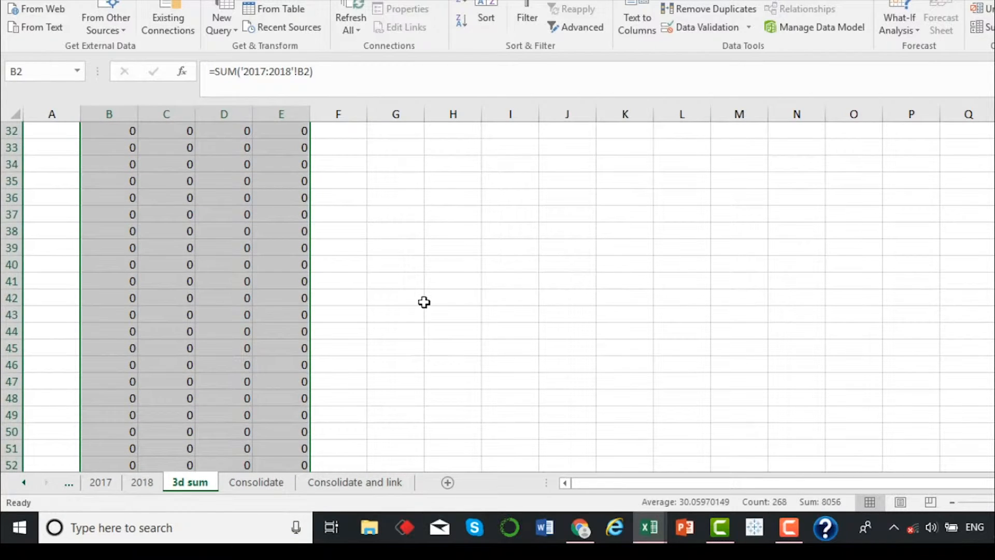
drag(414, 286, 76, 316)
double_click(57, 299)
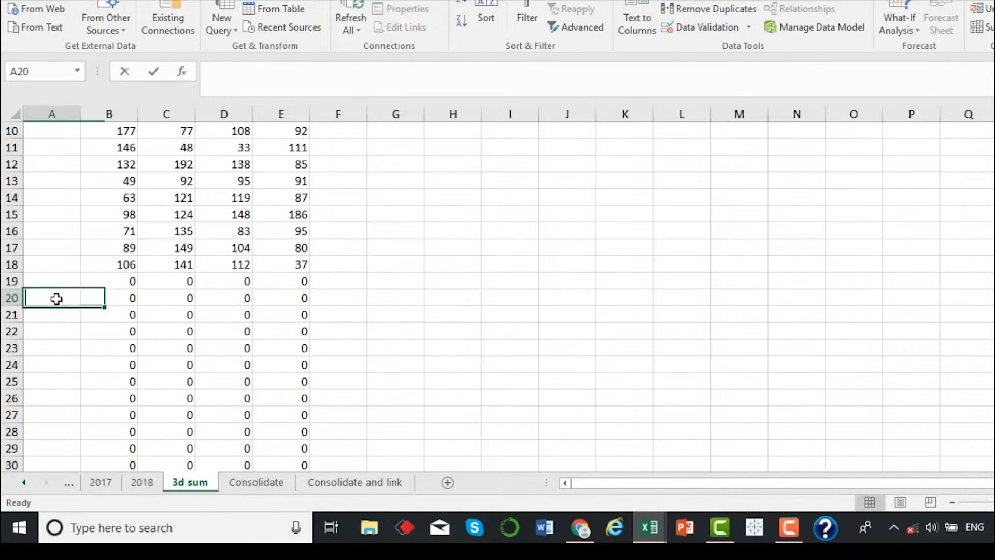
Clear the surplus formulas in columns B to E from row 19 downward and return to cell B2
click(106, 278)
key(ctrl+shift+Right)
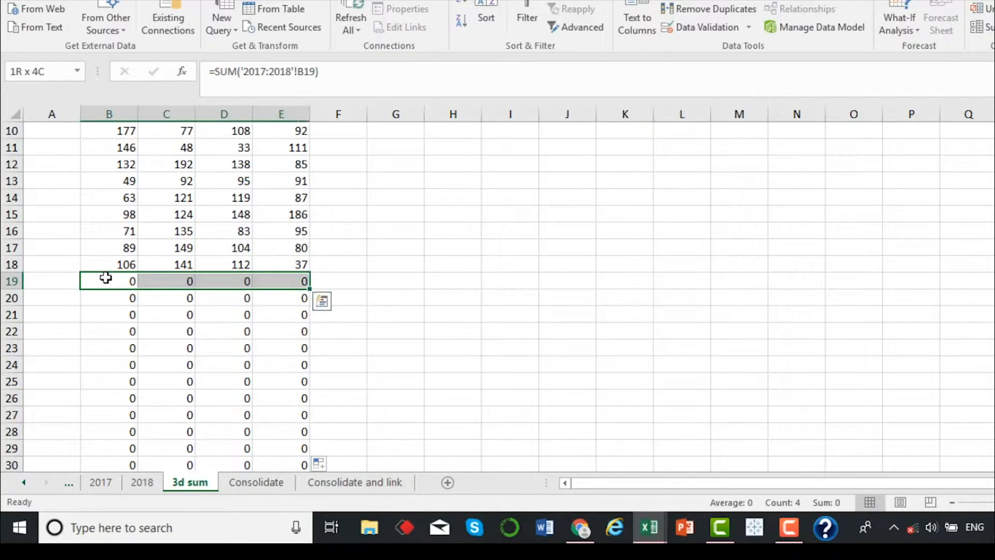
key(ctrl+shift+Down)
key(Delete)
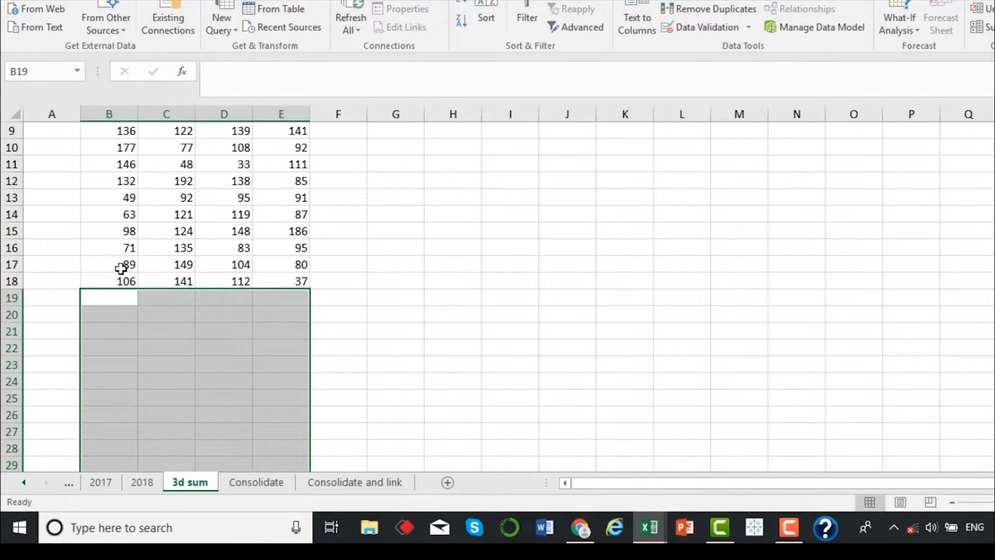
click(121, 268)
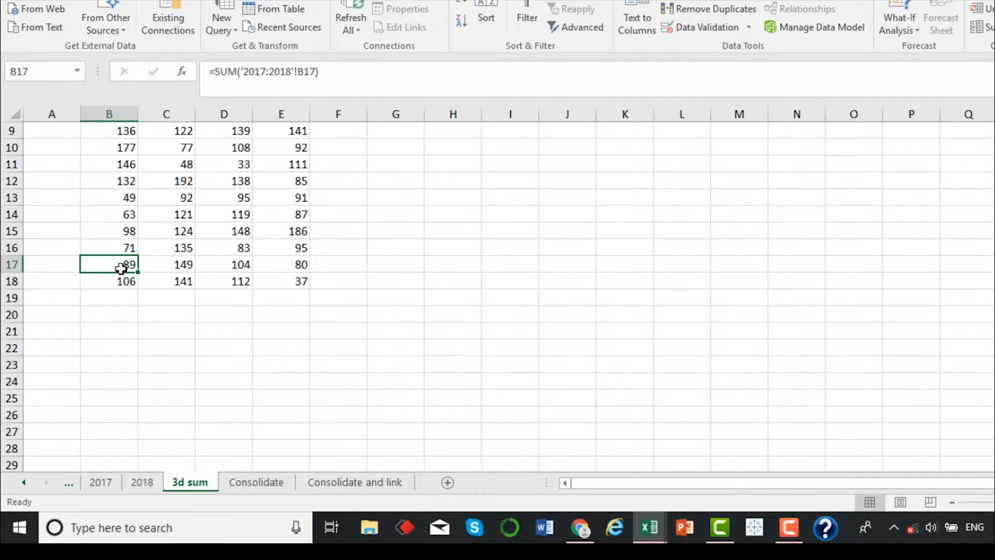
key(ctrl+Up)
scroll(122, 251, up, 1)
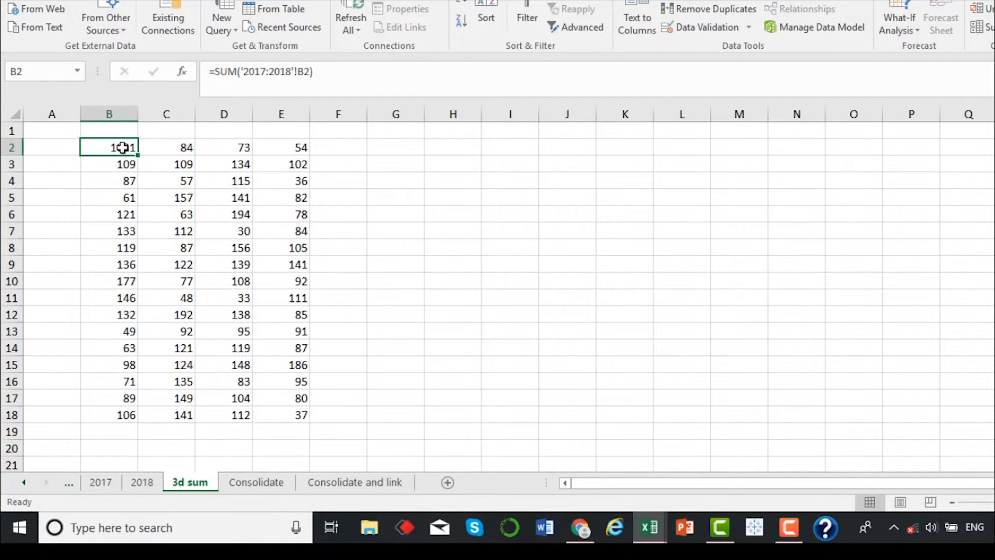
Copy the Items column A1:A18 from the 2018 sheet into the 3d sum sheet starting at A1
click(107, 484)
click(138, 483)
drag(52, 131, 60, 419)
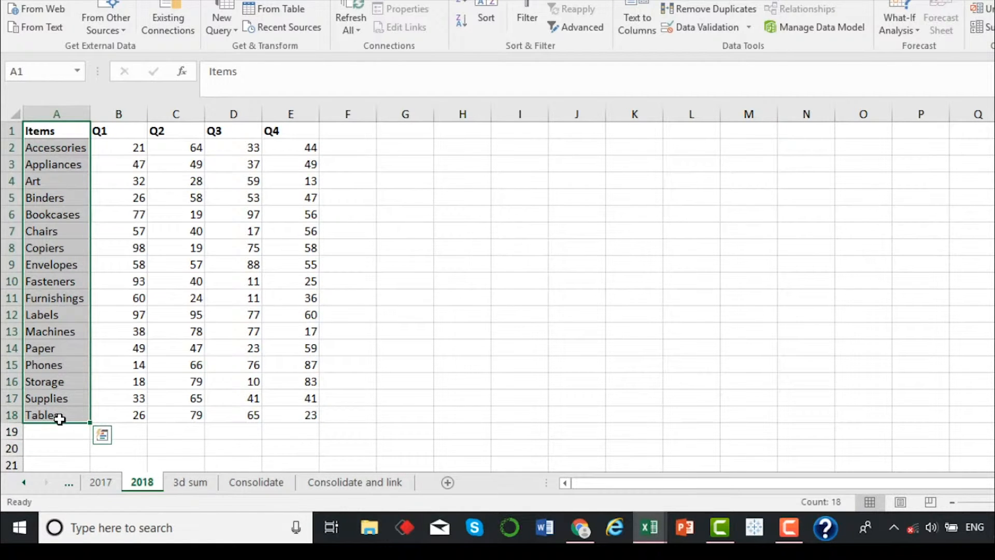
key(ctrl+c)
click(180, 485)
click(63, 133)
key(ctrl+v)
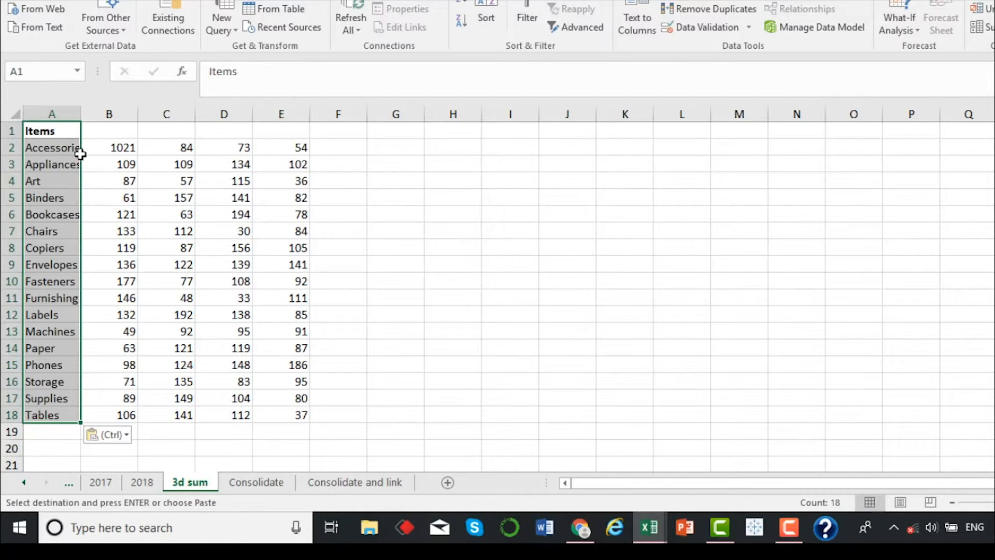
Copy the header row A1:E1 from the 2018 sheet into row 1 of the 3d sum sheet, starting at A1
click(141, 482)
drag(77, 130, 312, 130)
key(ctrl+c)
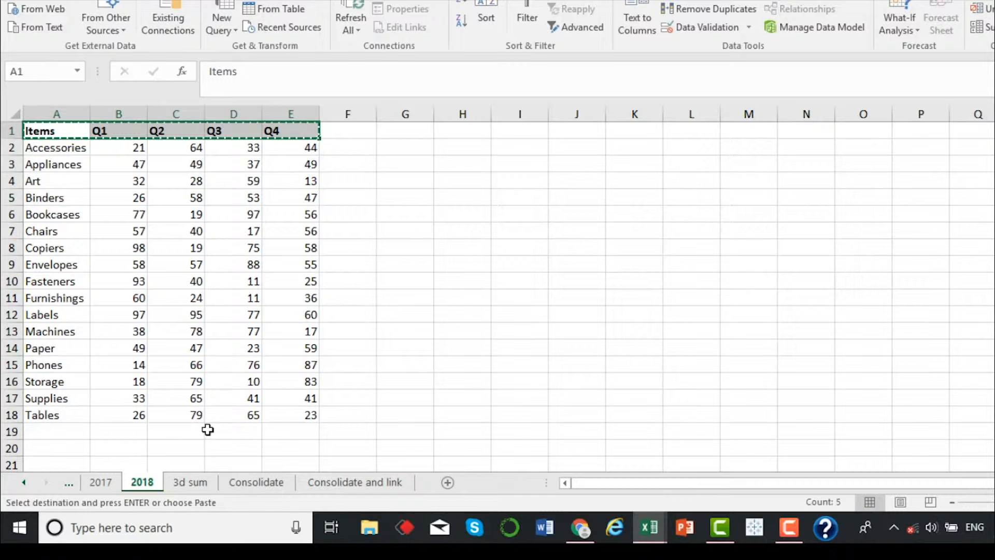
click(192, 481)
click(79, 130)
click(87, 129)
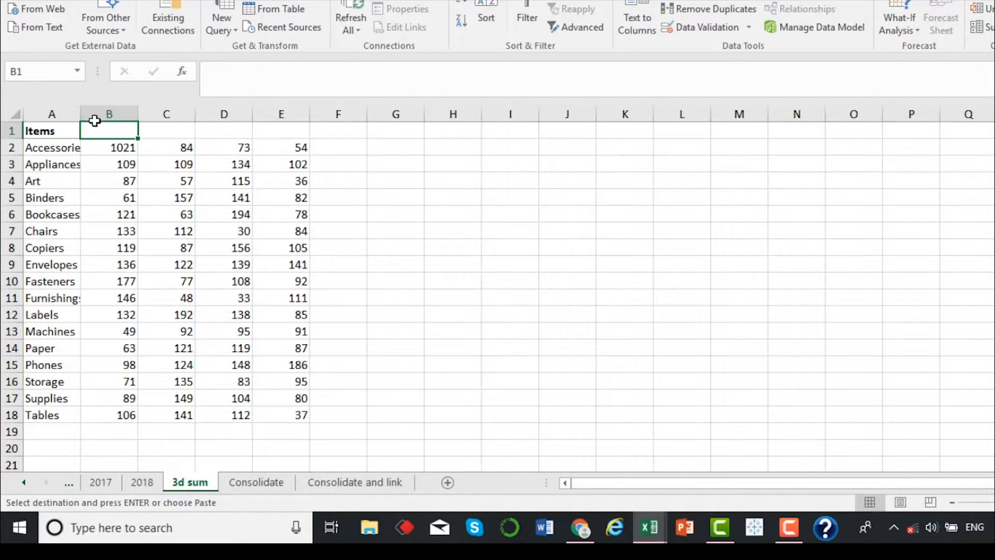
click(54, 132)
key(ctrl+v)
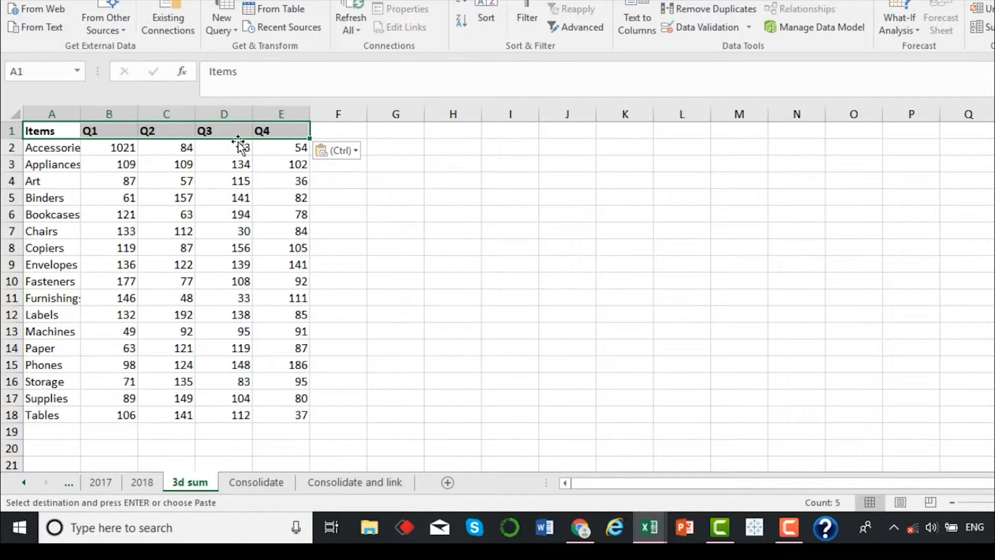
click(455, 227)
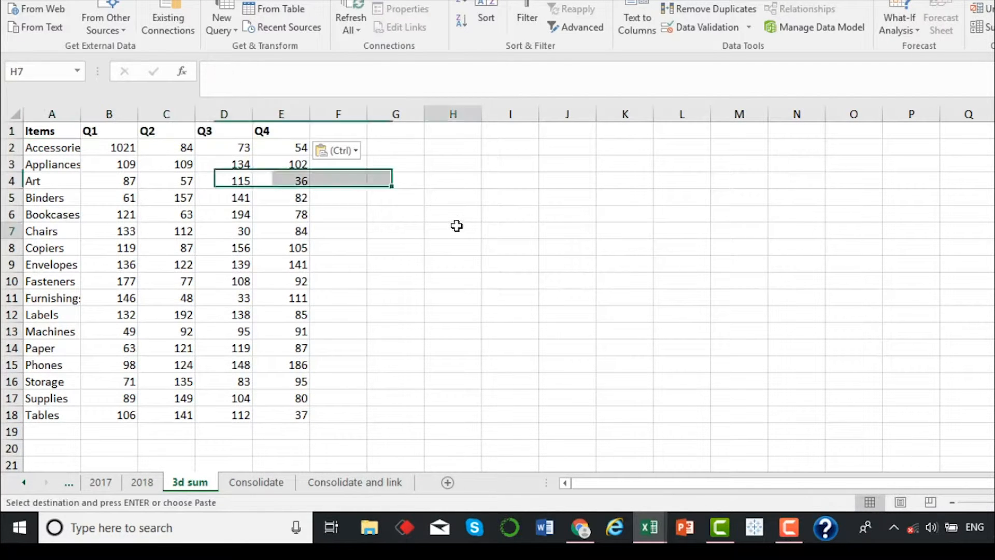
Move the 2018 sheet's table from A1:E18 to start at H1, and check the effect on the 3d sum sheet
click(115, 149)
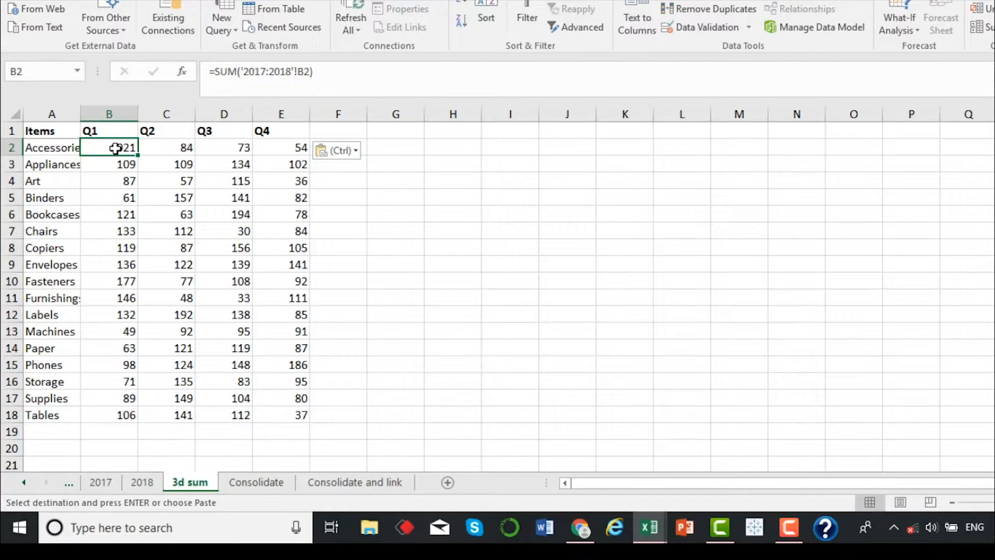
click(142, 485)
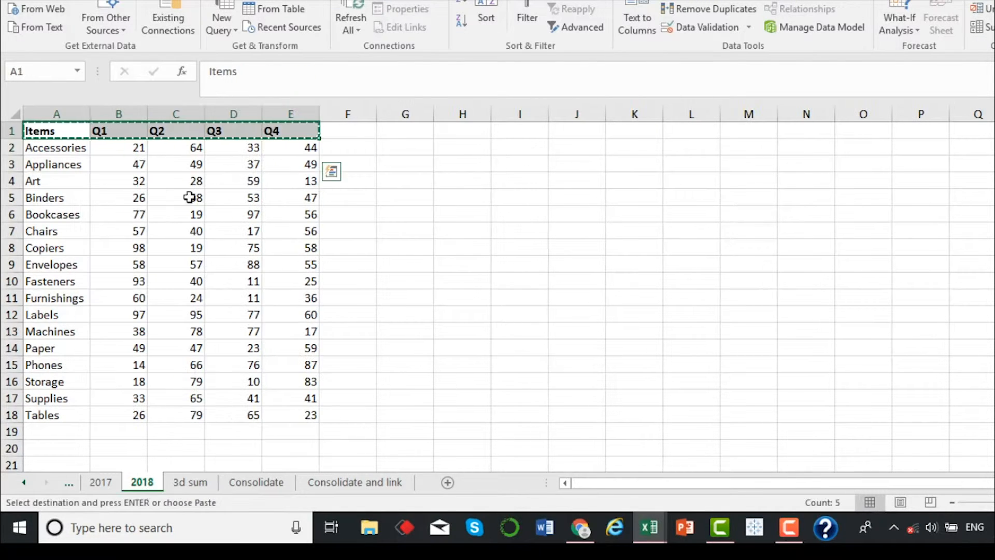
click(137, 183)
drag(77, 133, 301, 413)
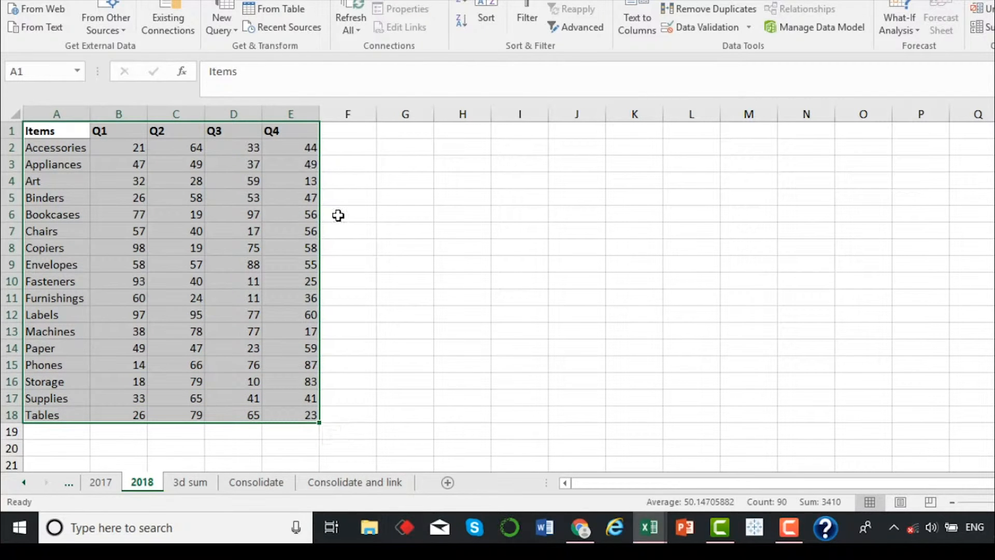
drag(319, 211, 693, 202)
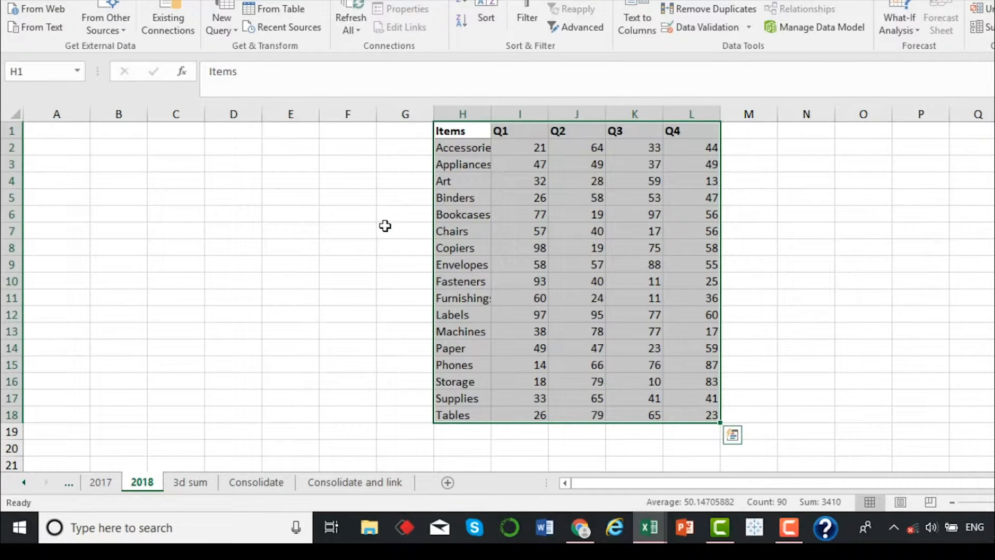
click(296, 344)
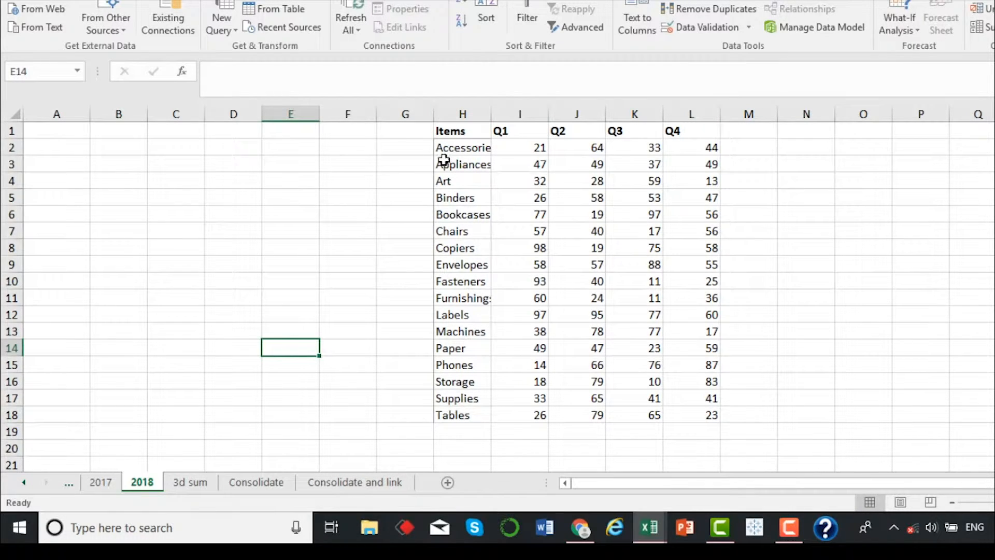
click(110, 490)
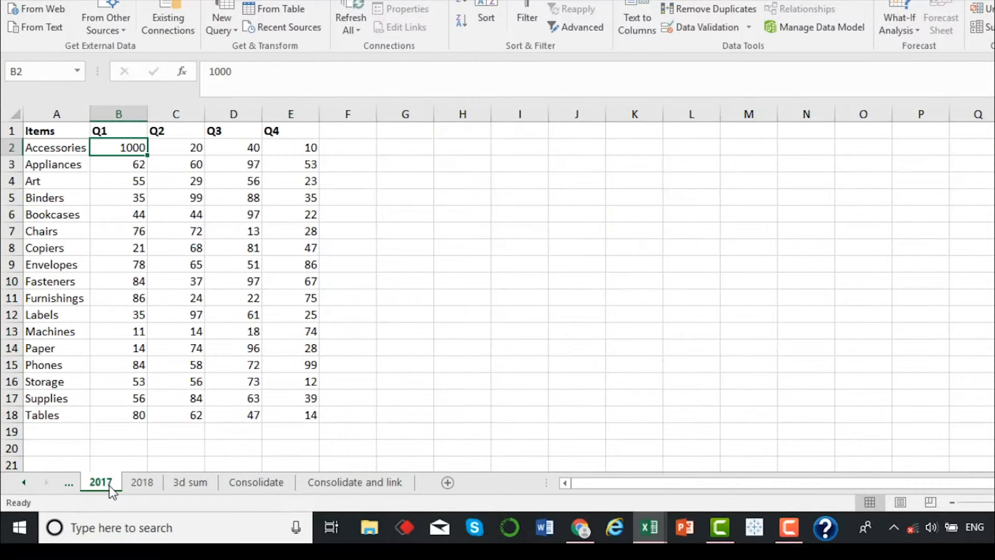
click(176, 488)
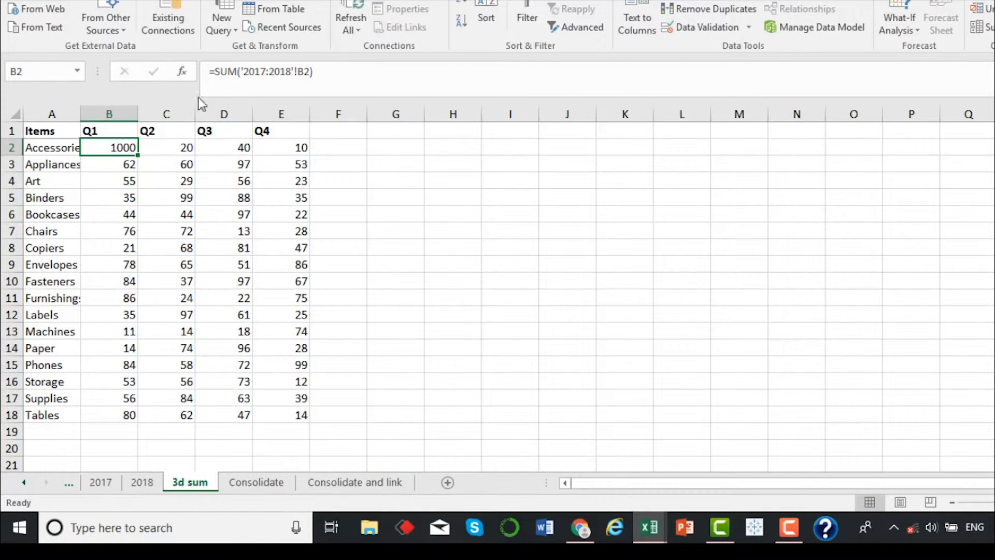
Compare the results and formulas on the 3d sum sheet with the tables on the 2017 and 2018 sheets
click(172, 159)
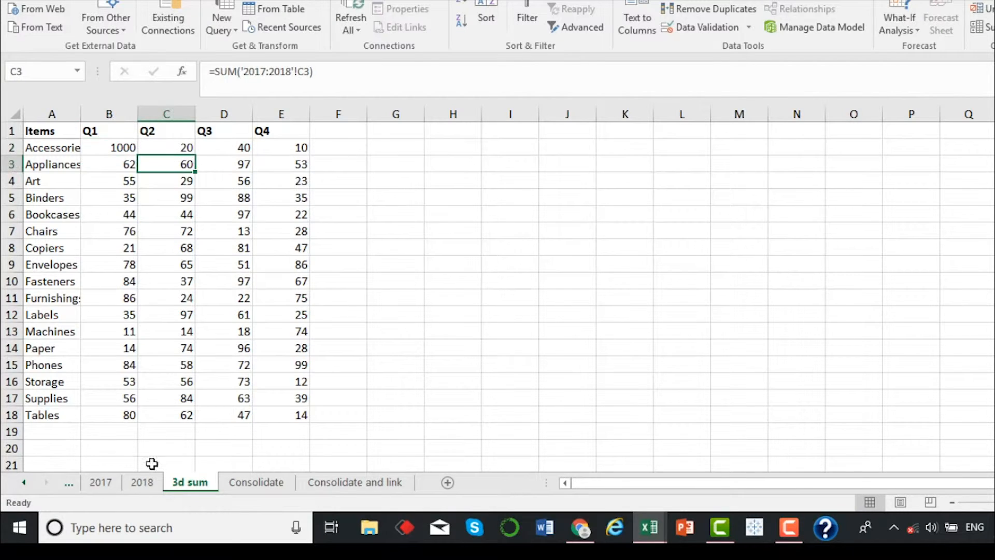
click(106, 483)
drag(130, 150, 305, 414)
click(192, 483)
click(127, 150)
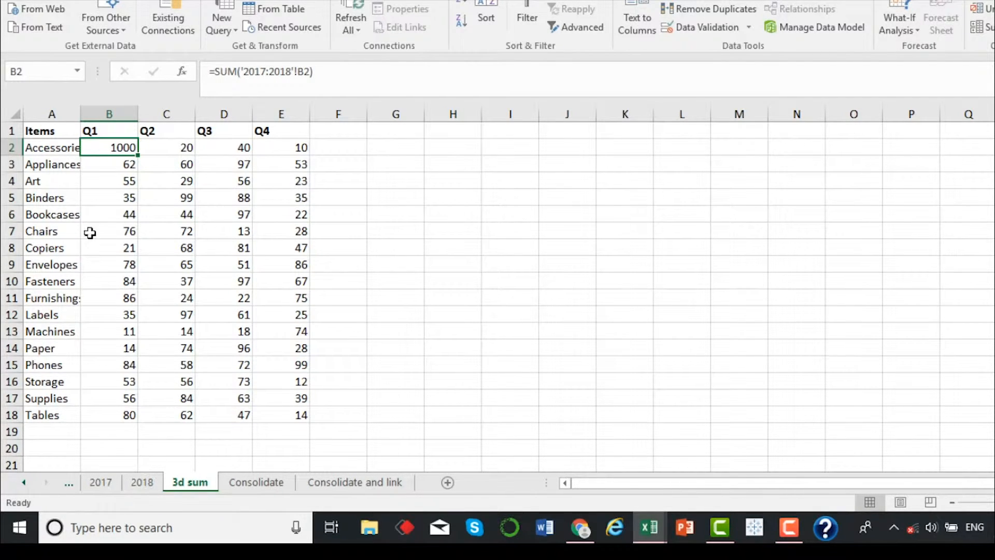
drag(55, 135, 290, 412)
click(141, 483)
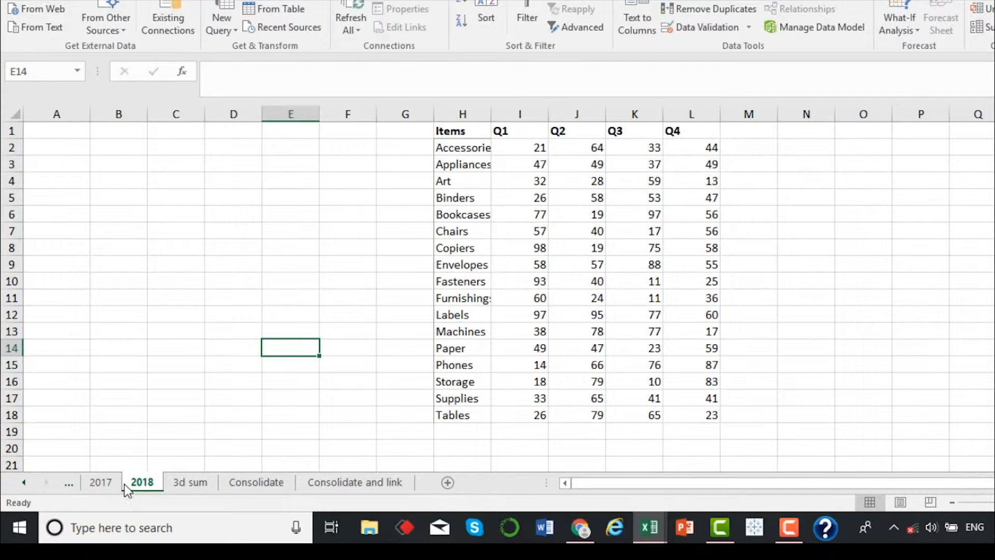
click(182, 487)
click(288, 226)
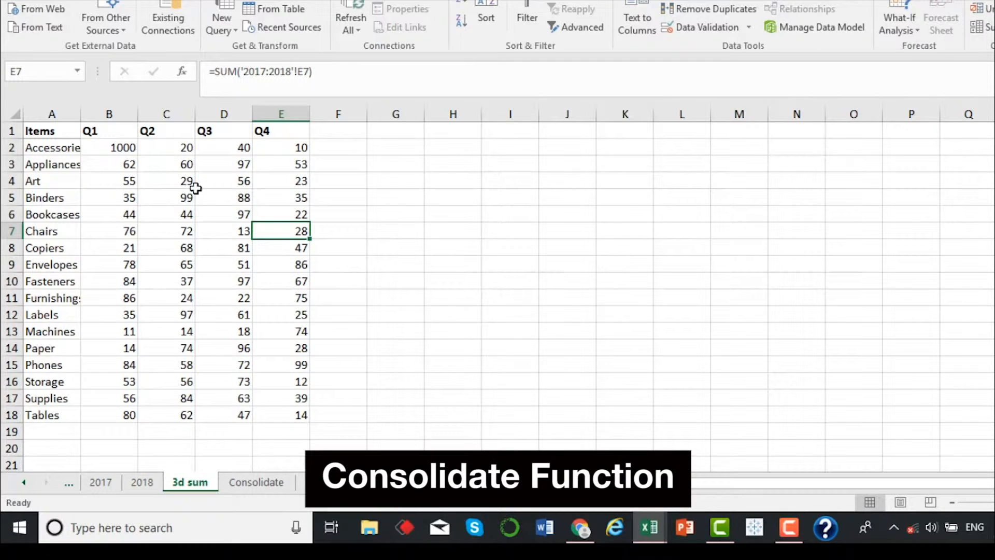
drag(61, 131, 294, 412)
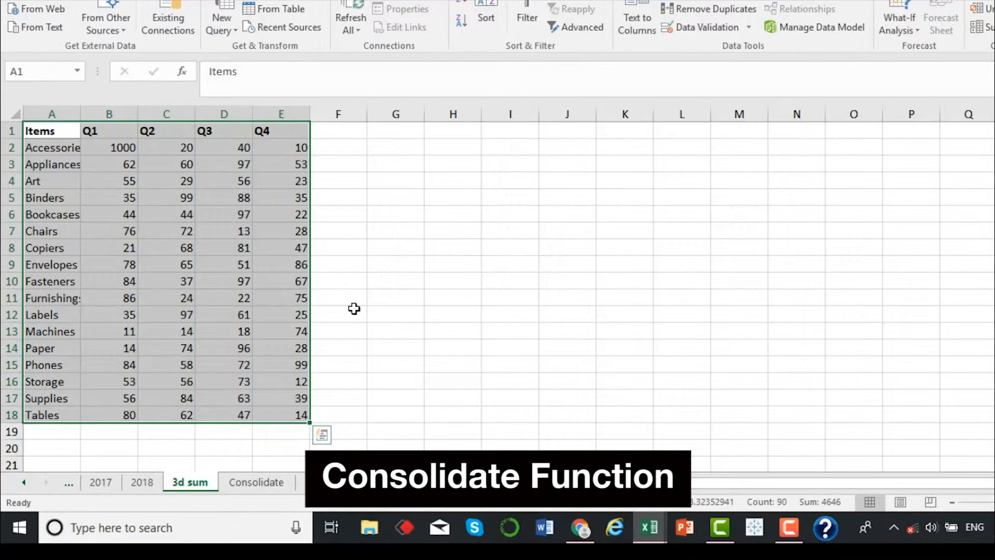
click(255, 215)
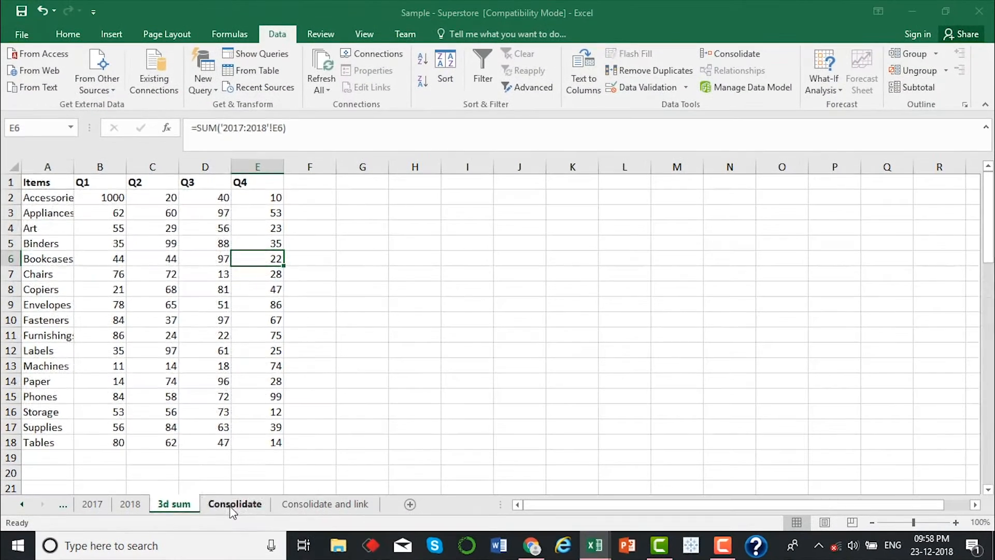
Start a data consolidation at cell A1 of the Consolidate sheet, using the Sum function
click(231, 509)
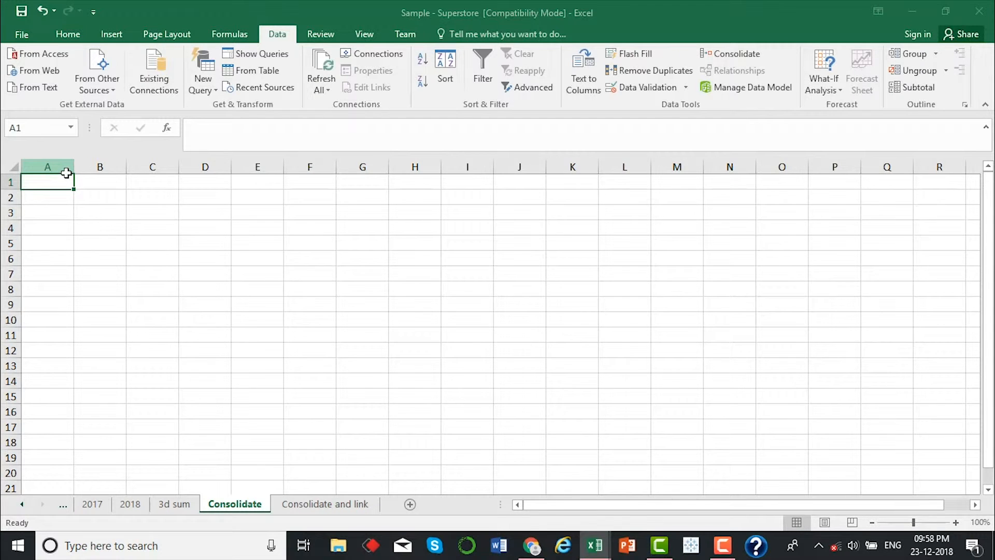
click(127, 504)
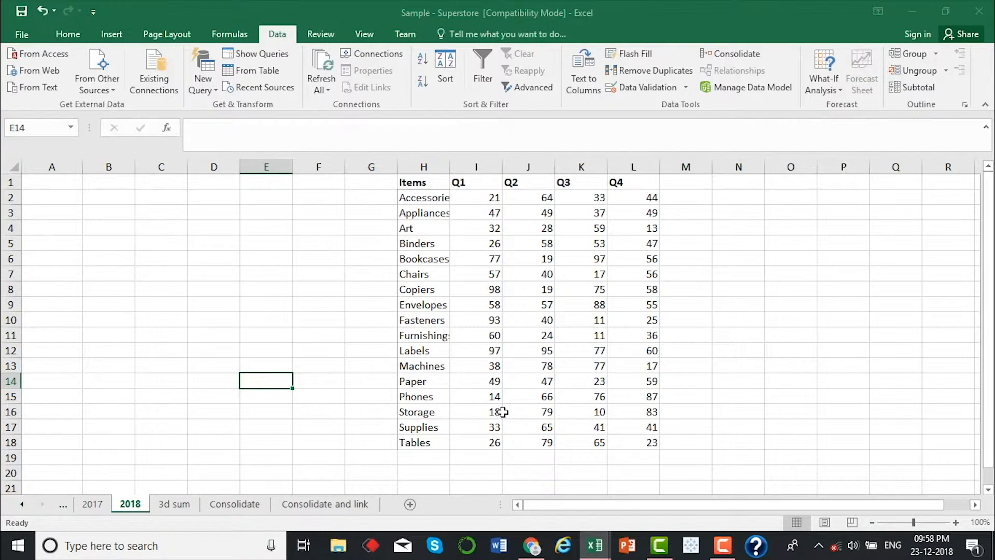
click(230, 505)
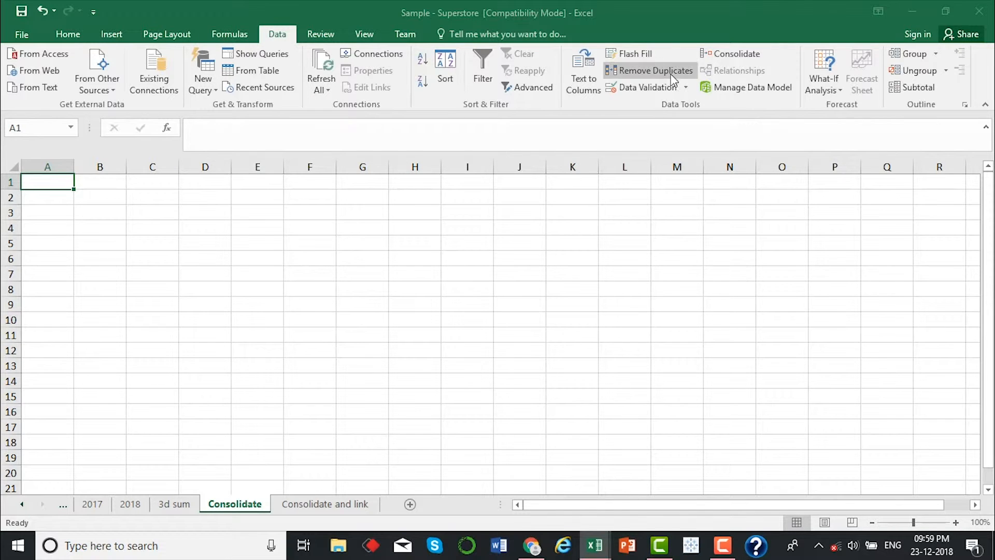
click(745, 50)
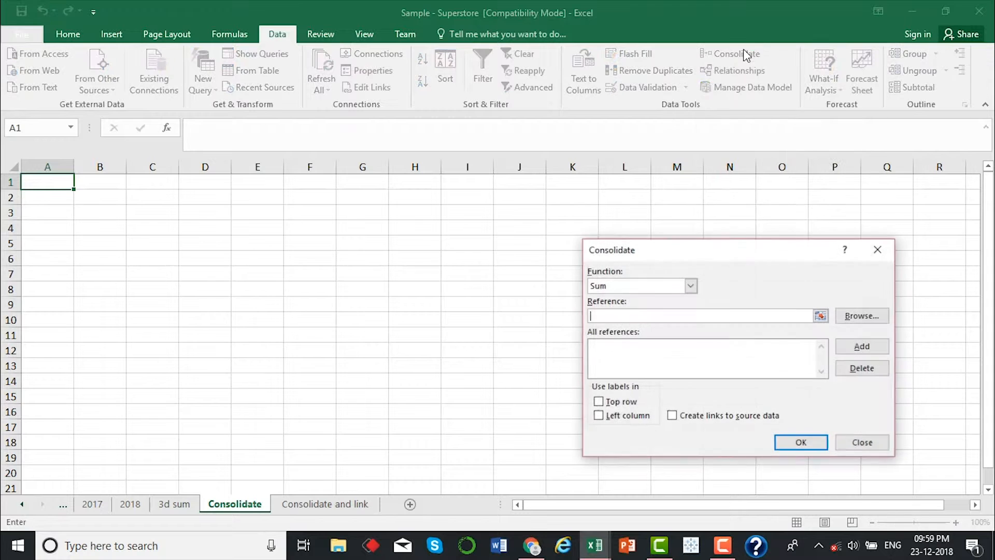
click(691, 285)
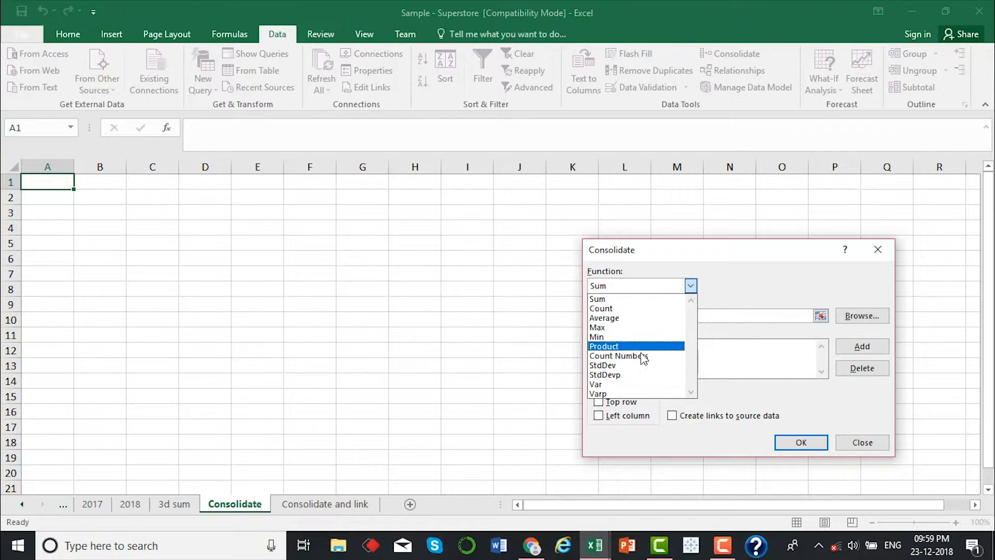
click(646, 300)
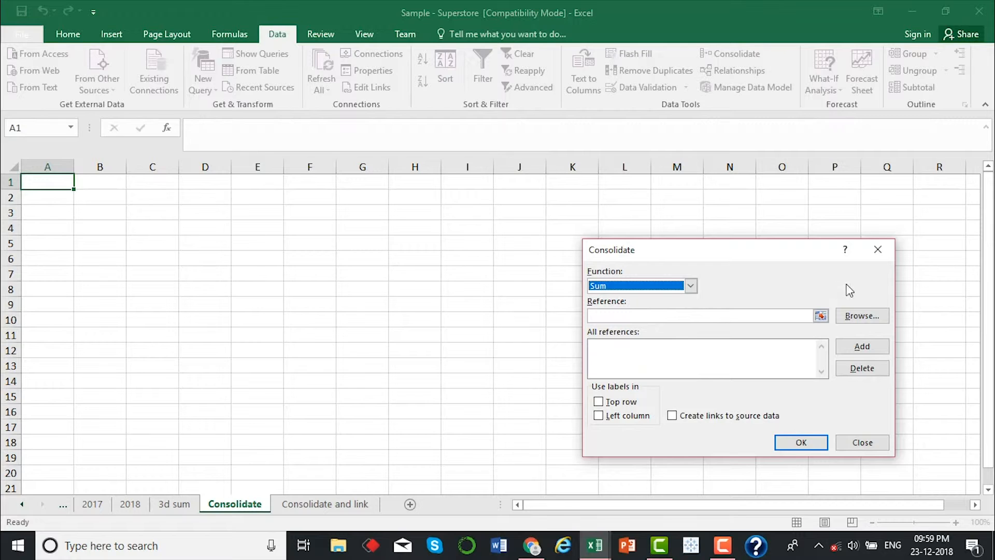
Add the 2017 sheet's range A1:E18 to the consolidation references
click(821, 316)
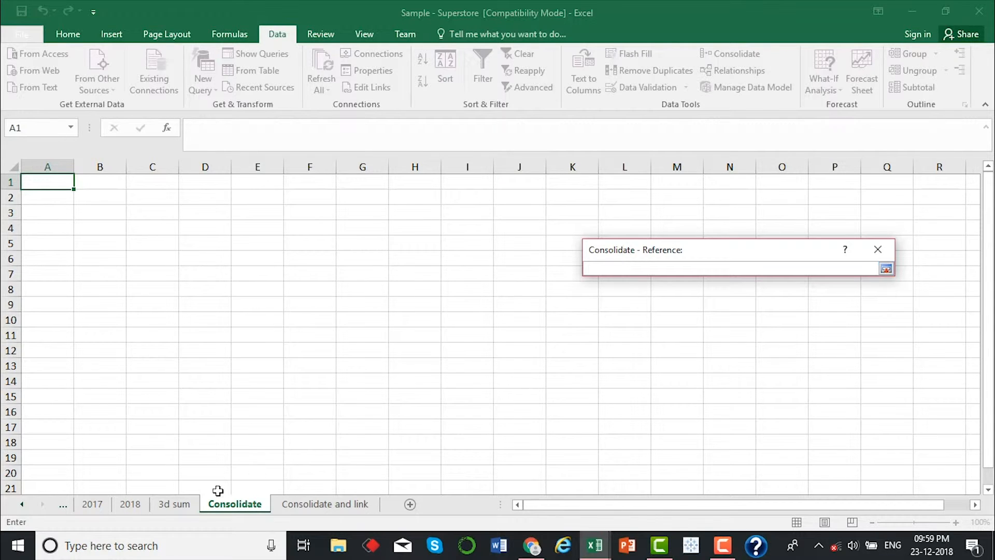
click(94, 504)
drag(50, 181, 279, 439)
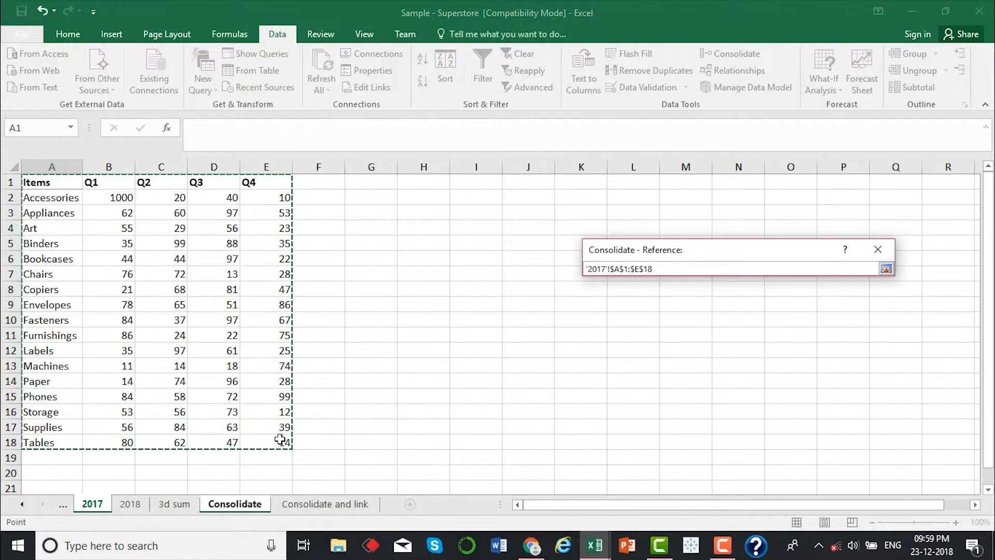
click(887, 269)
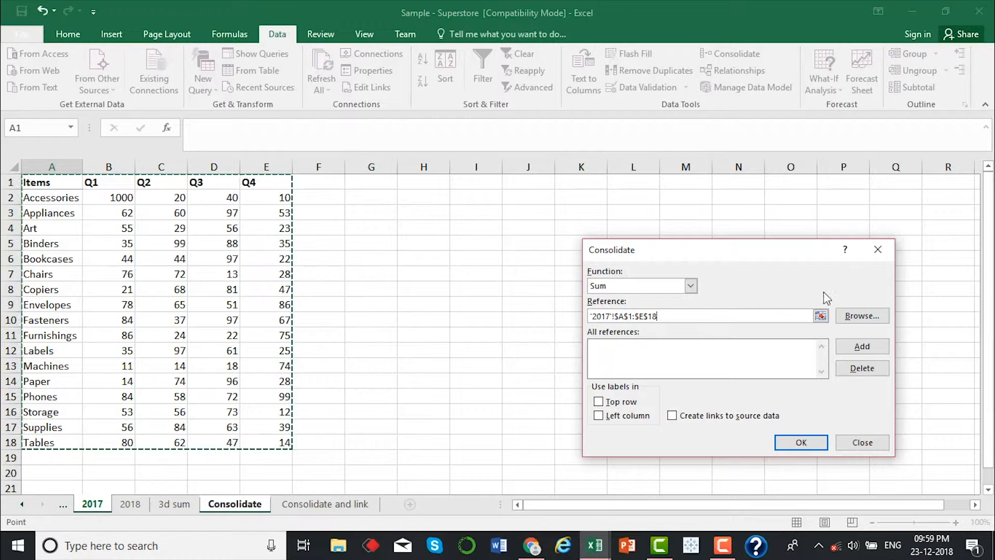
click(875, 349)
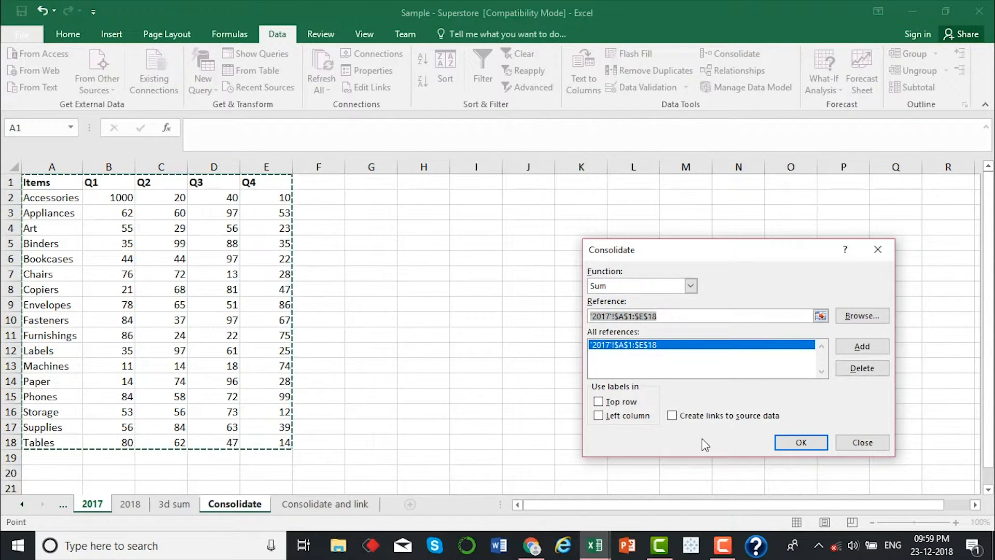
Clear the reference entry and add the 2018 sheet's range H1:L18 to the consolidation references
key(BackSpace)
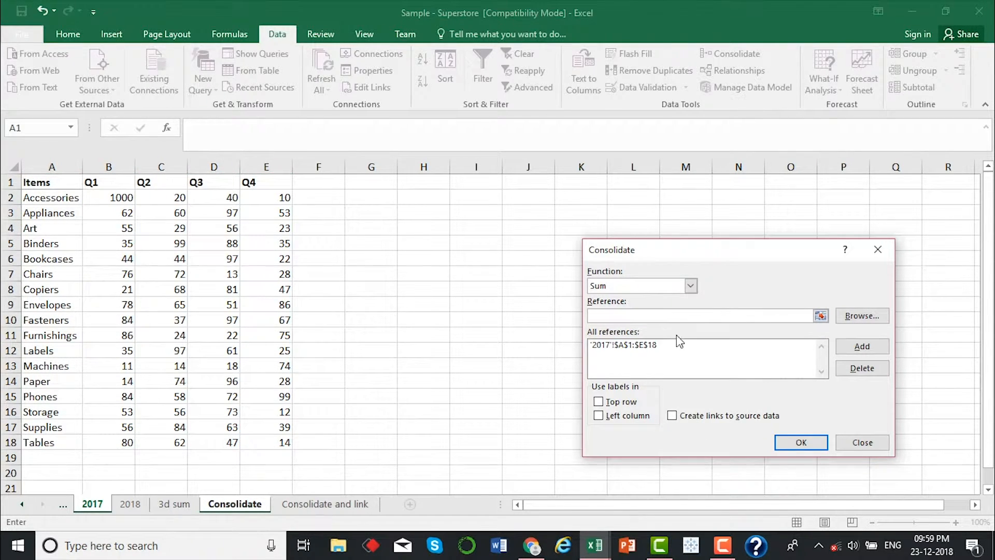
click(821, 316)
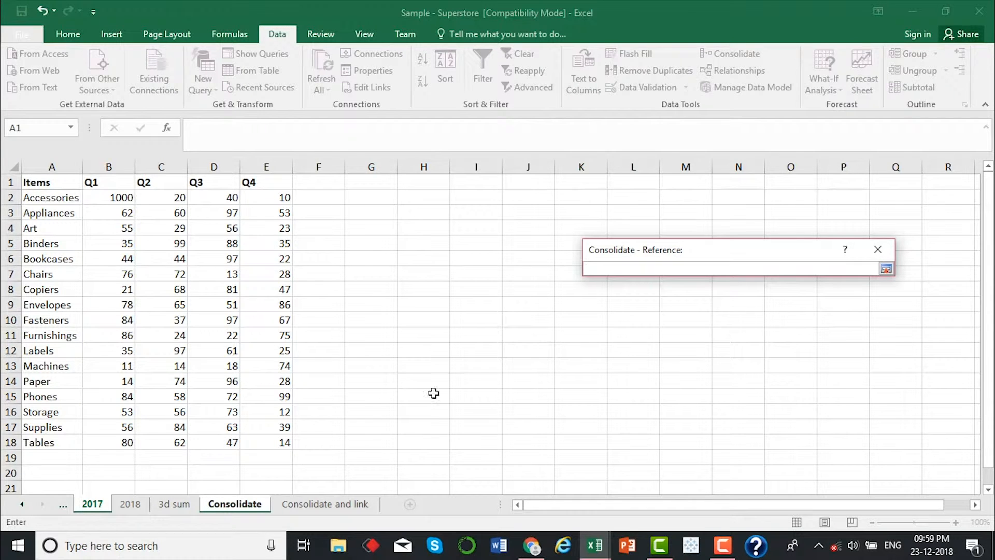
click(134, 509)
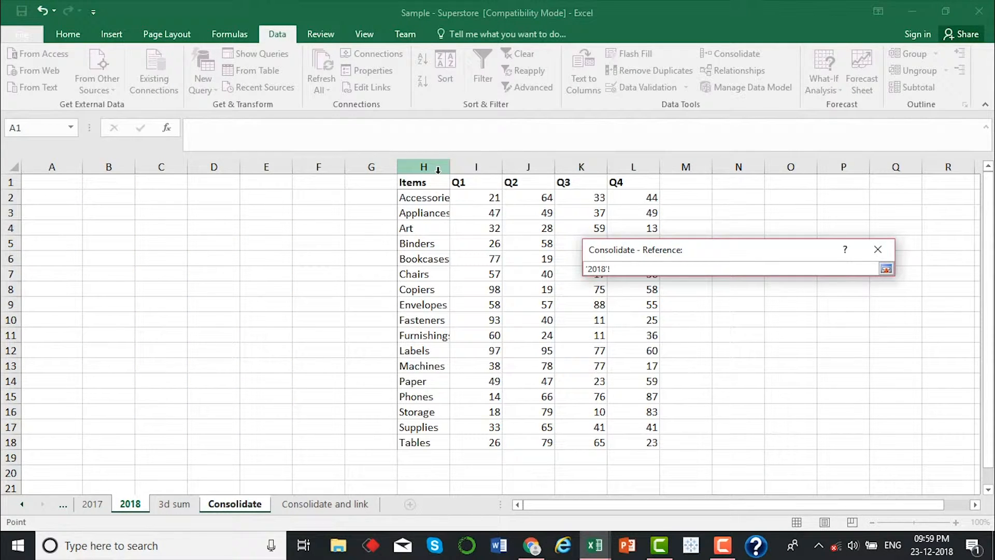
drag(413, 182, 626, 439)
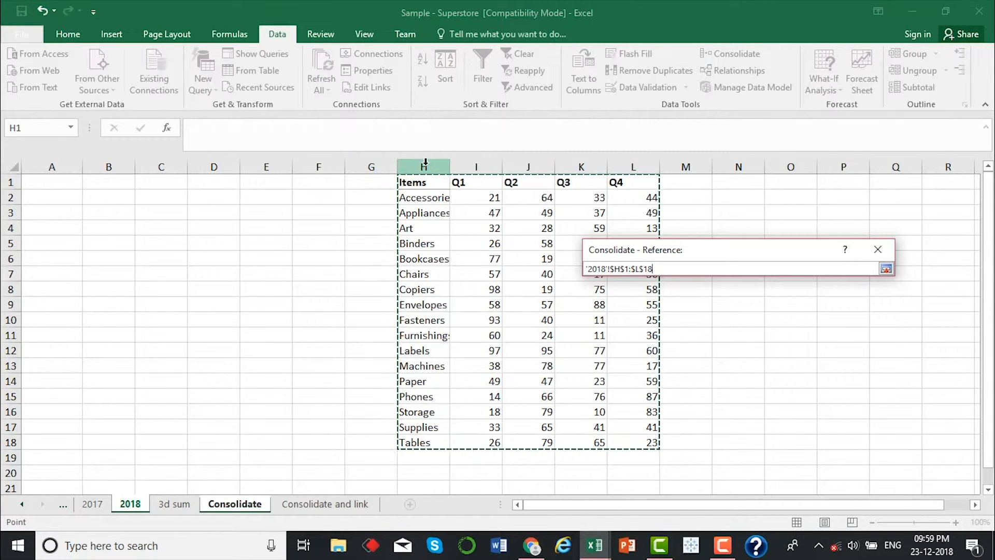
click(886, 268)
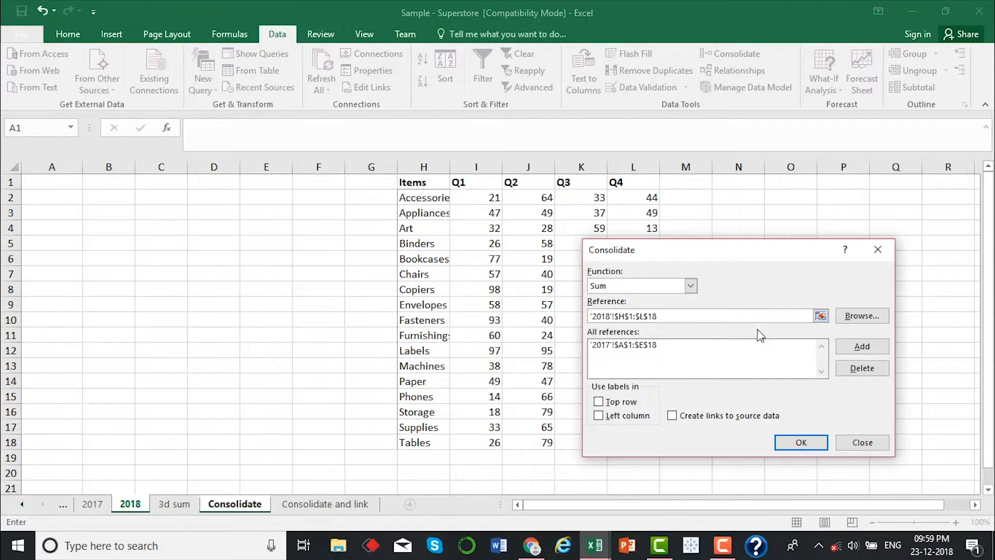
click(854, 347)
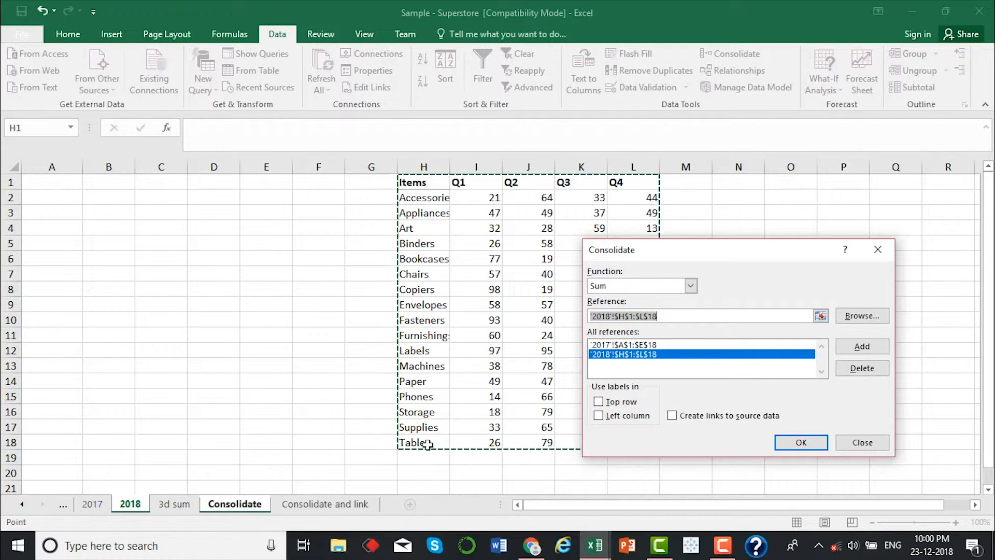
Use labels from the top row and left column, and generate the consolidated table on the Consolidate sheet
click(599, 403)
click(600, 416)
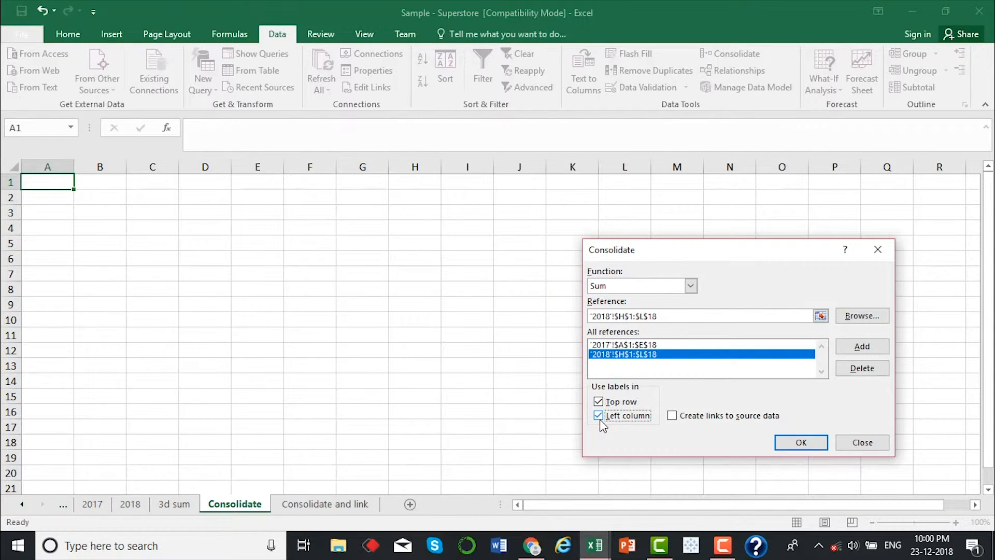
click(794, 443)
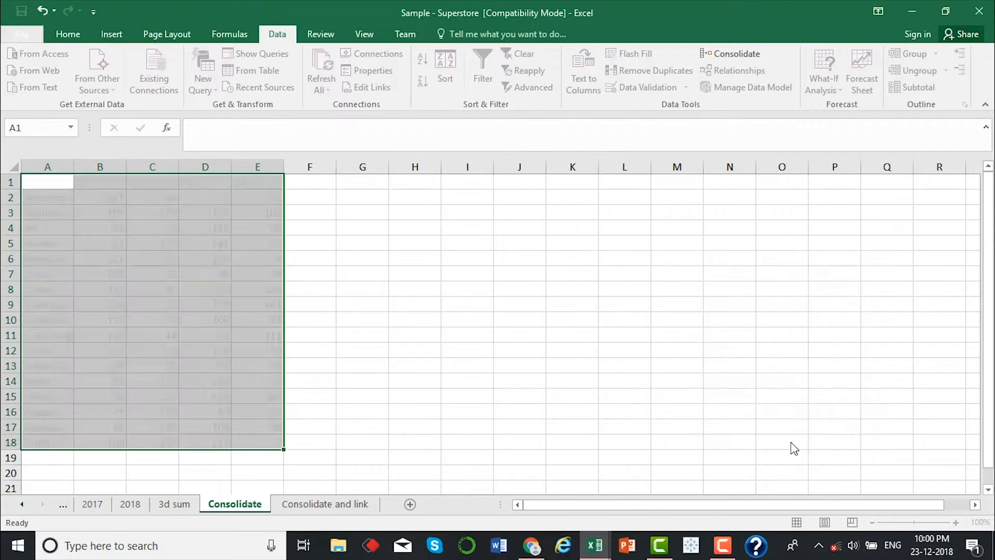
click(354, 337)
Compare the consolidated Accessories Q1 value with the 2017 and 2018 source tables and the 3d sum sheet's formulas
click(111, 198)
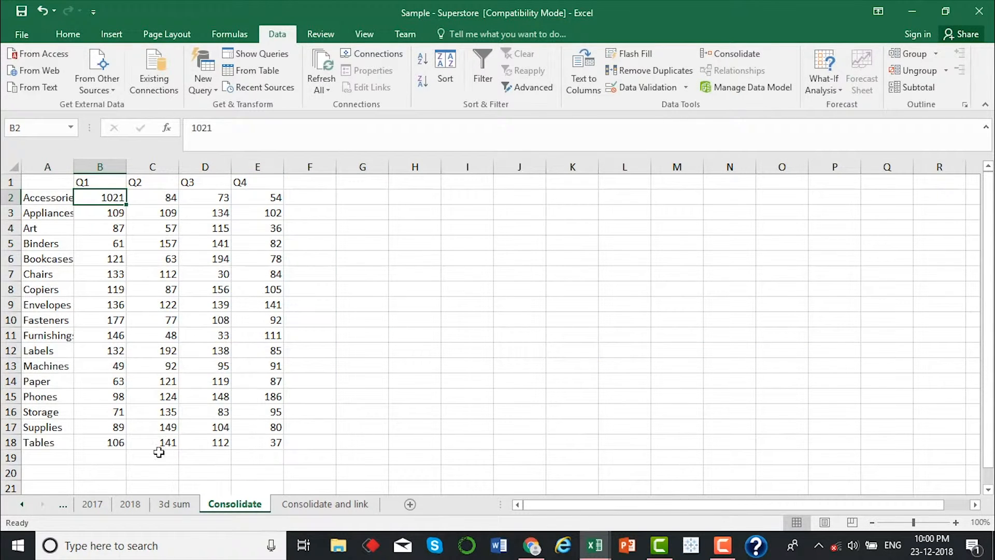
click(130, 505)
click(93, 504)
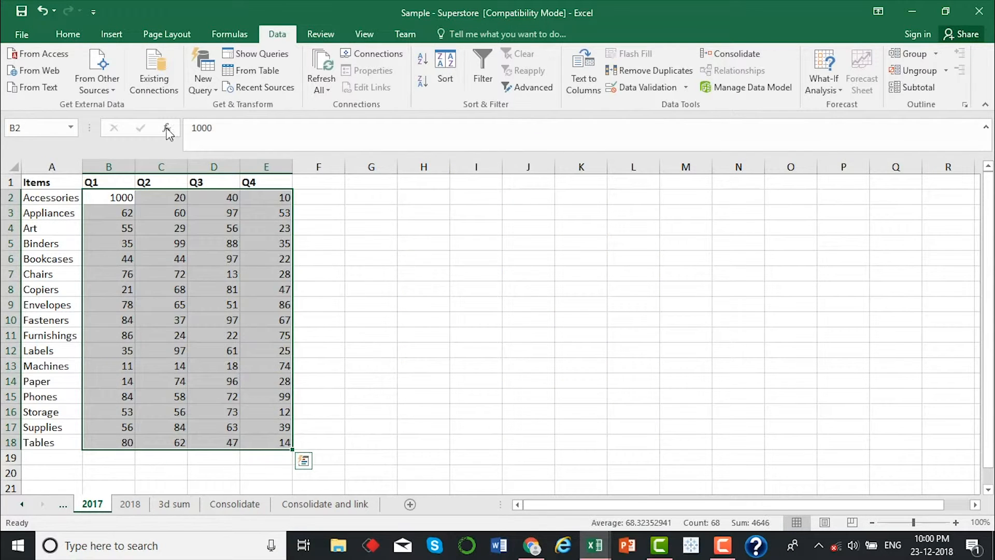
click(130, 504)
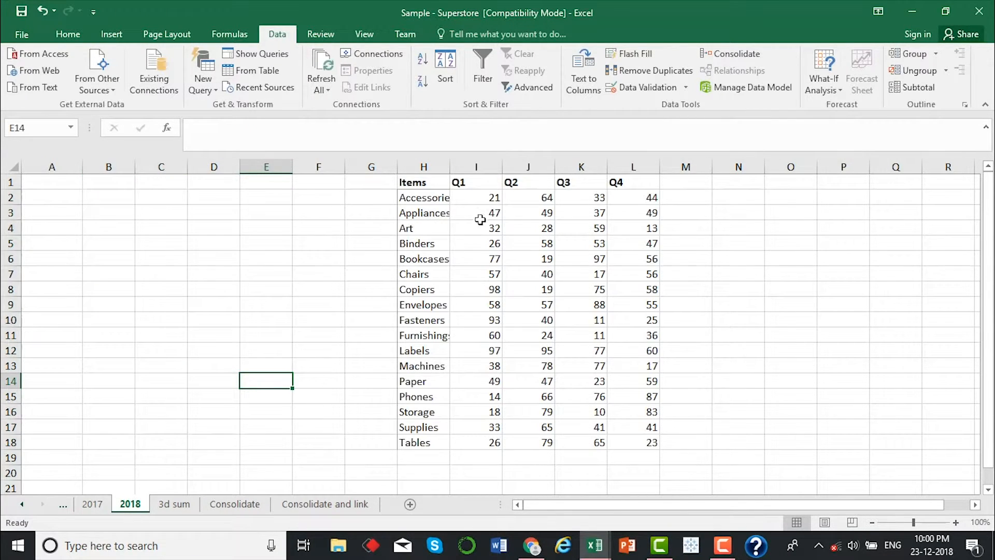
click(174, 504)
drag(117, 198, 275, 427)
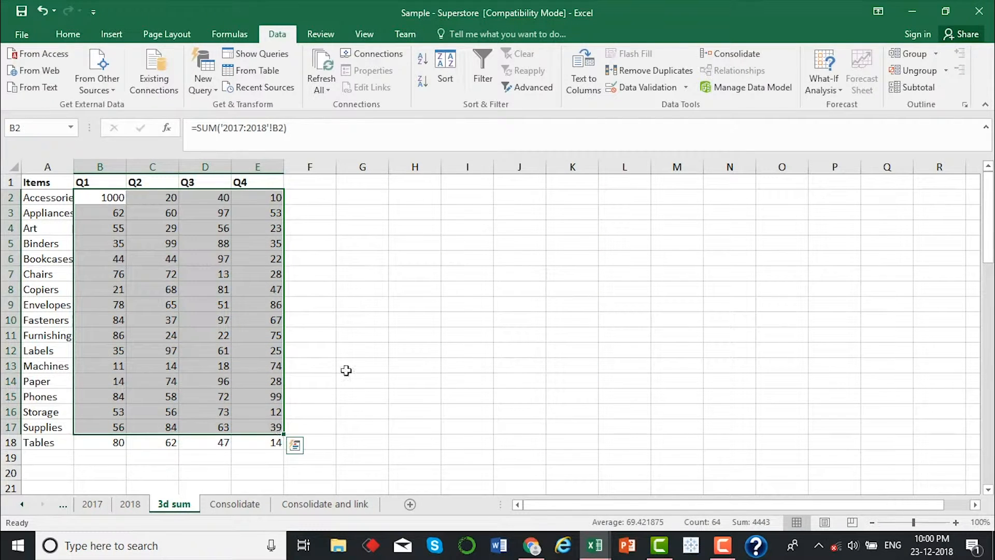
click(359, 351)
click(131, 503)
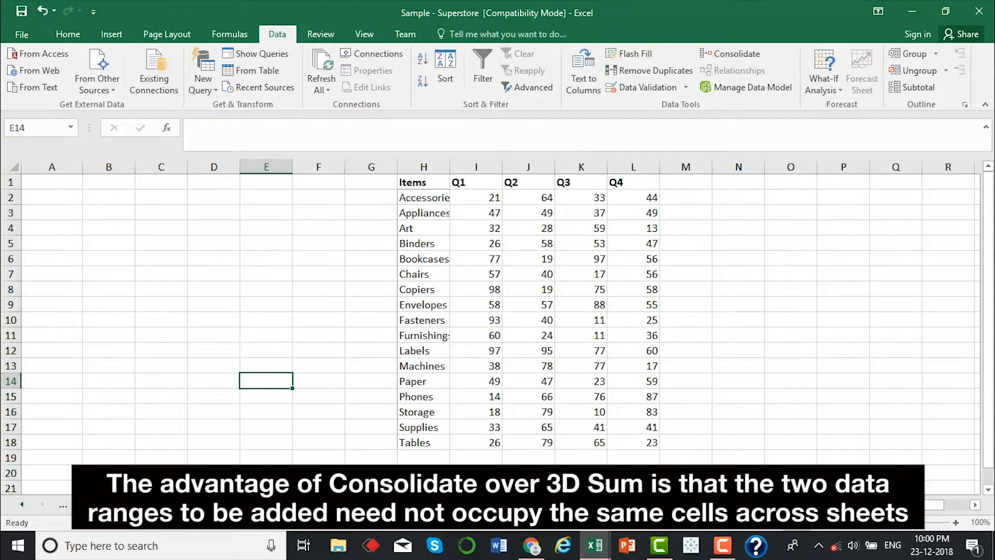
click(170, 504)
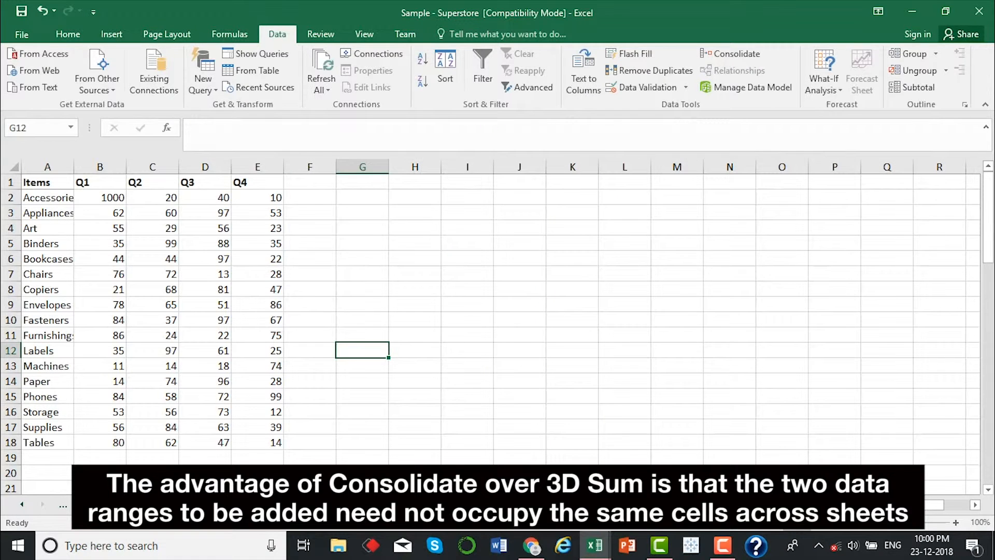
click(268, 271)
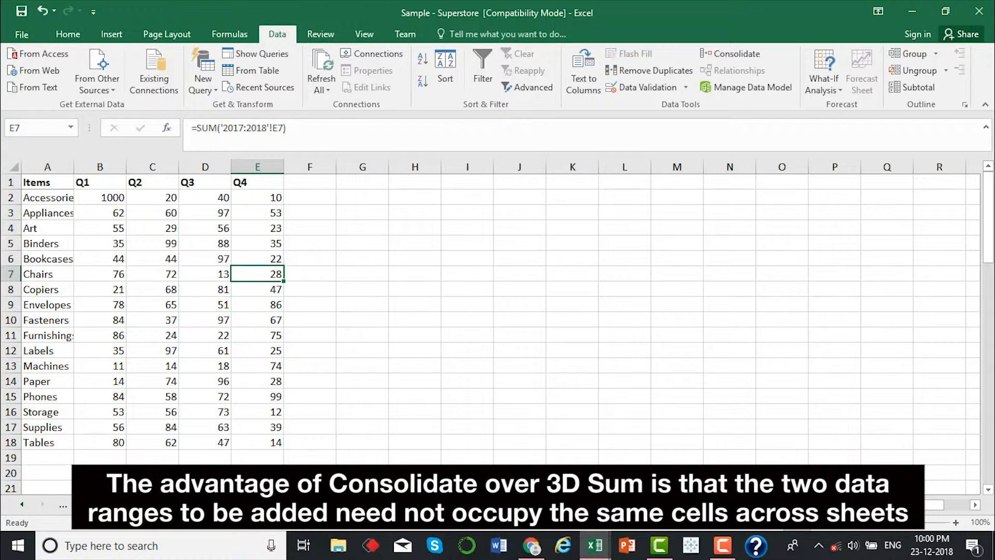
Set the Accessories Q1 value in cell I2 of the 2018 sheet to 0 and check cell B2 on the Consolidate sheet
click(130, 504)
click(475, 191)
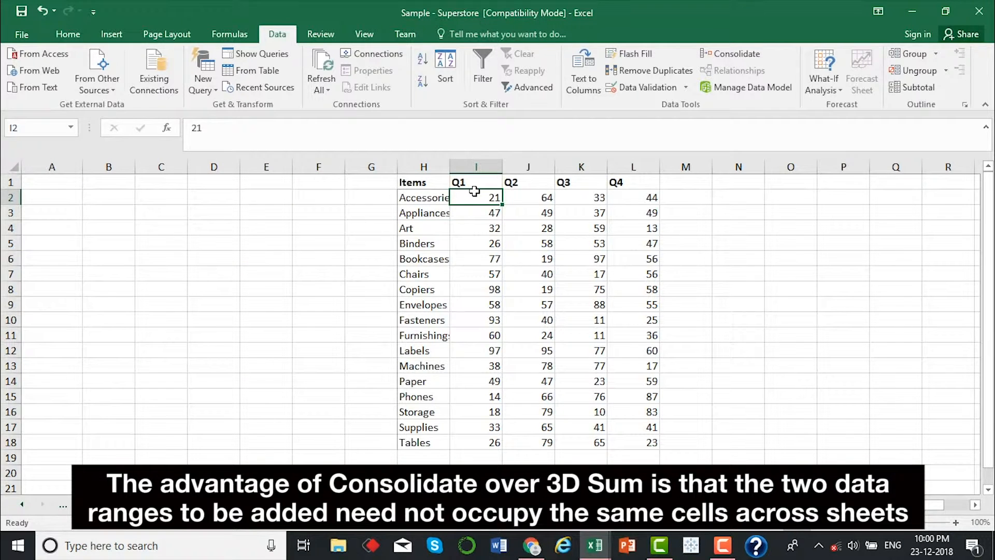
text(0)
key(Return)
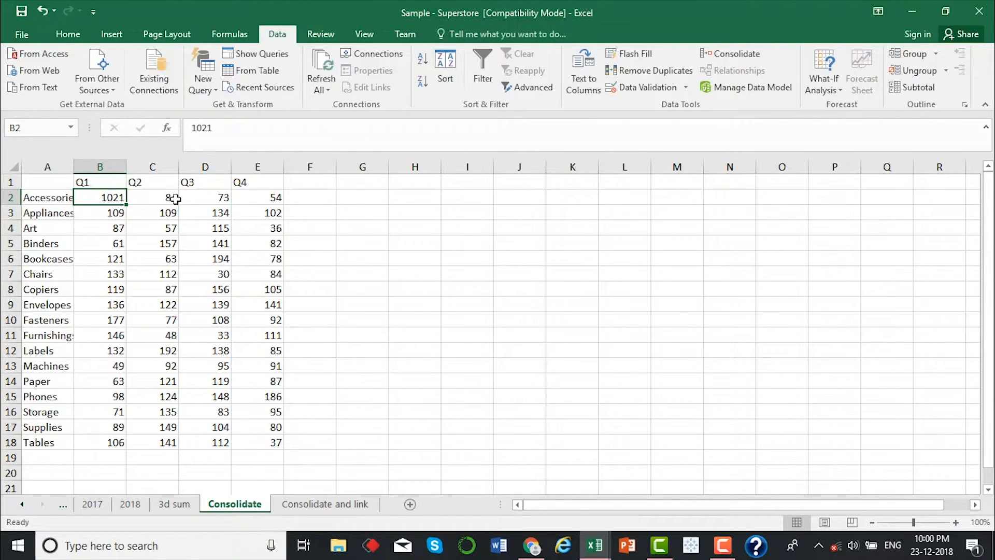
double_click(200, 286)
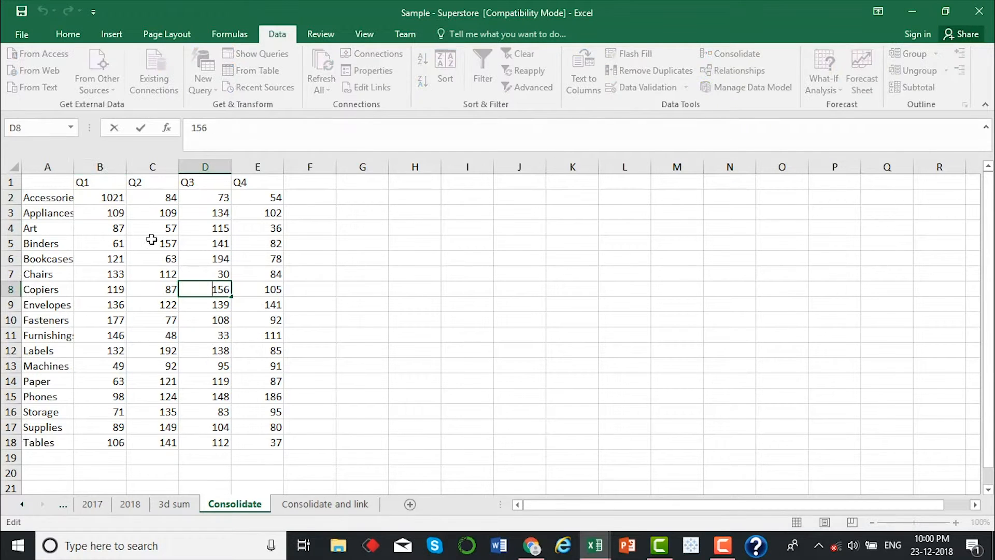
click(110, 200)
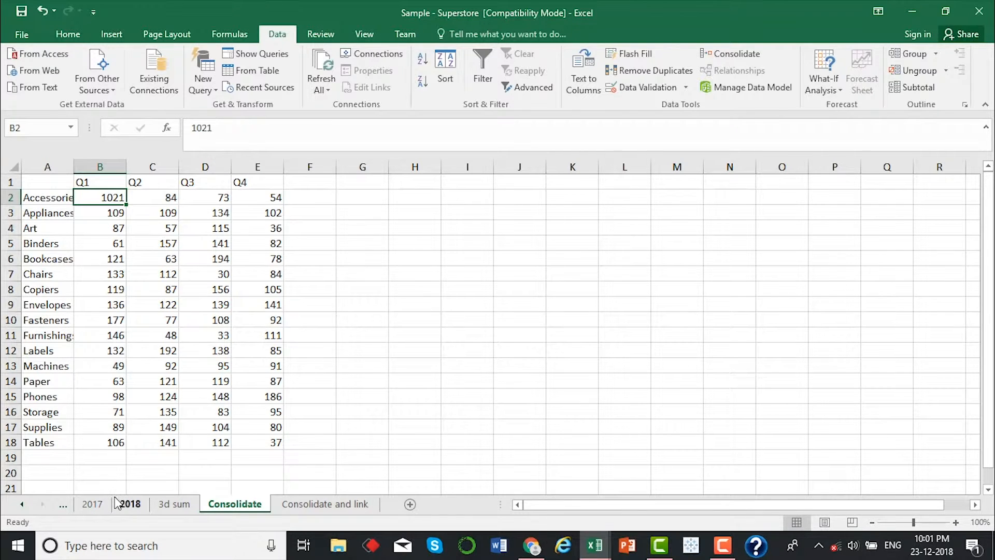
Start a Sum consolidation on the Consolidate and link sheet and add the 2017 sheet's range A1:E18 to the references
click(290, 505)
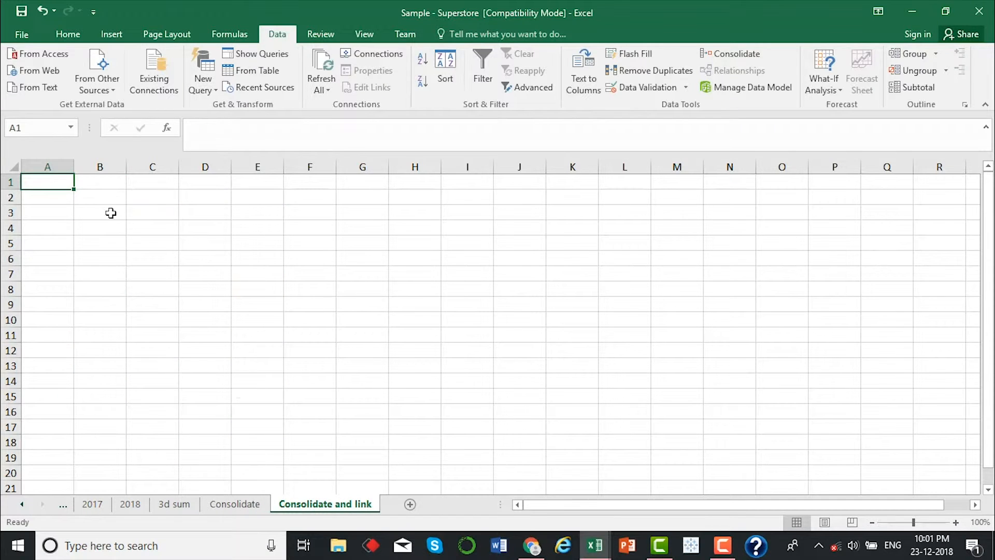
click(715, 52)
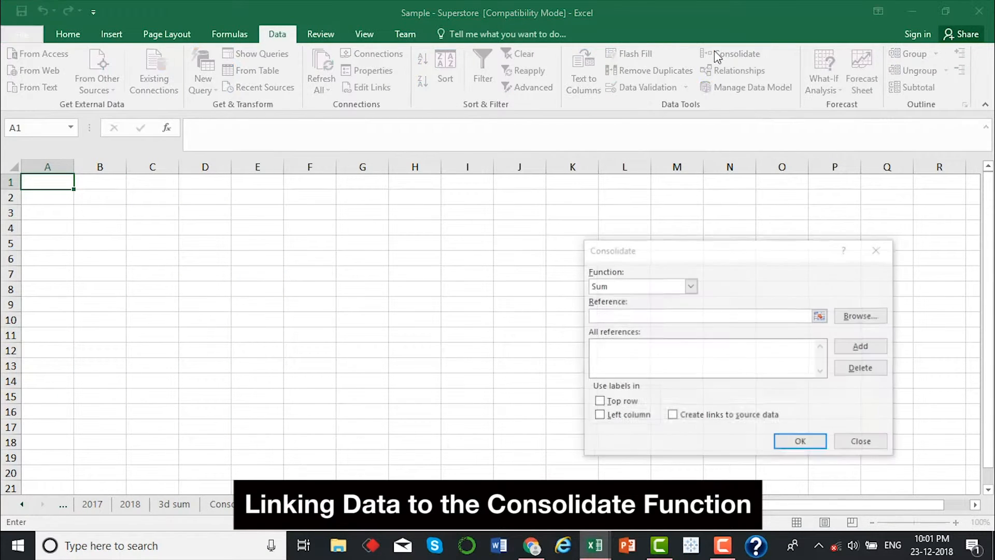
click(820, 316)
click(92, 504)
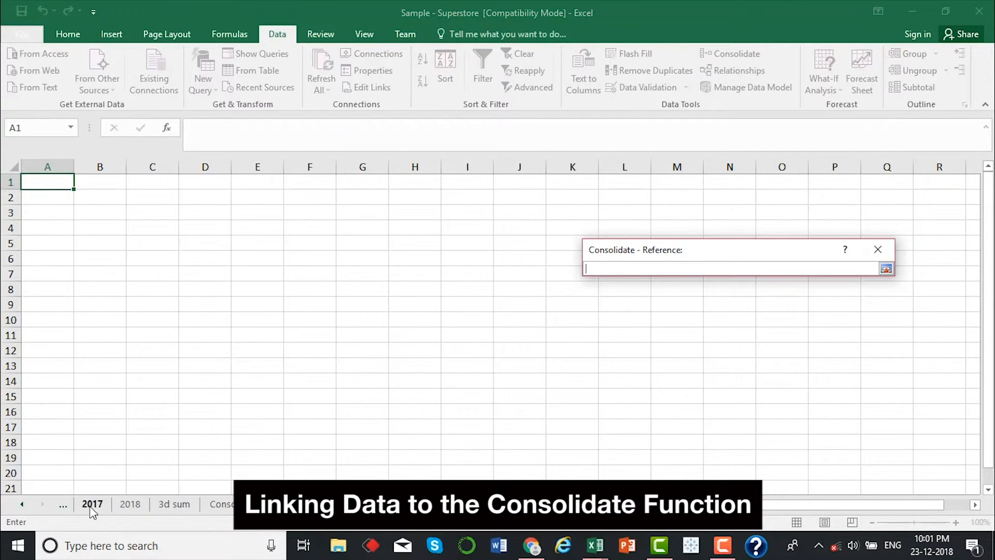
drag(46, 183, 327, 457)
click(886, 269)
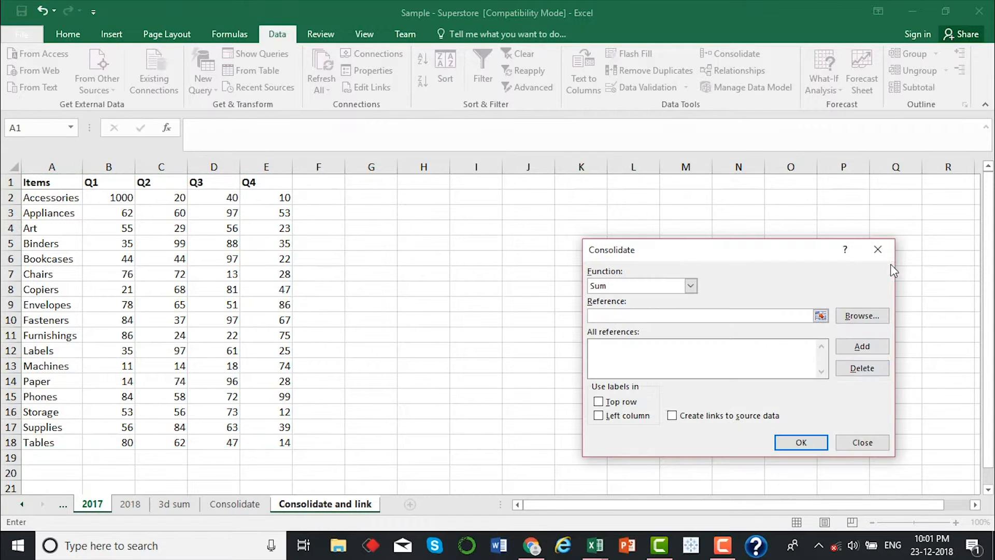
click(844, 350)
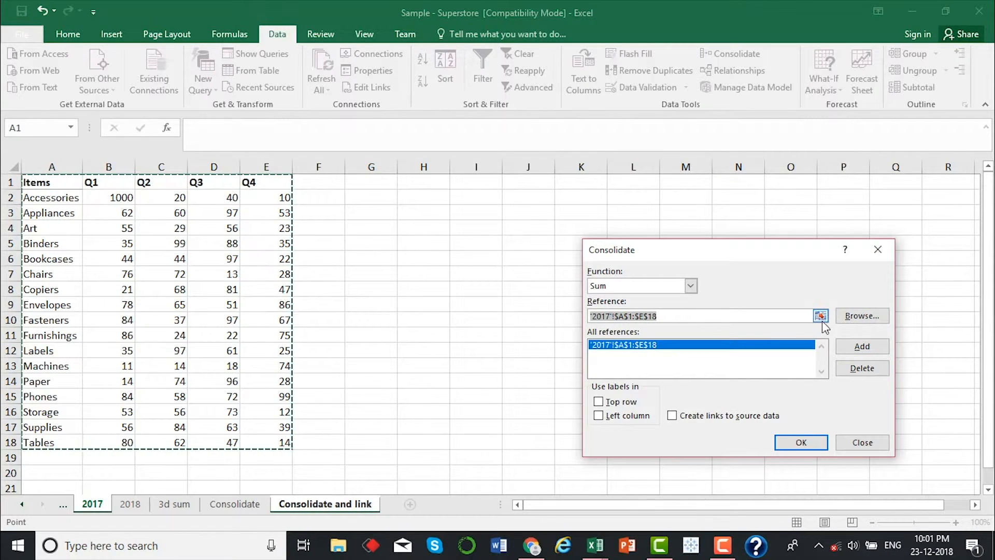
Add the 2018 sheet's range H1:L18 to the consolidation references
click(821, 317)
click(130, 504)
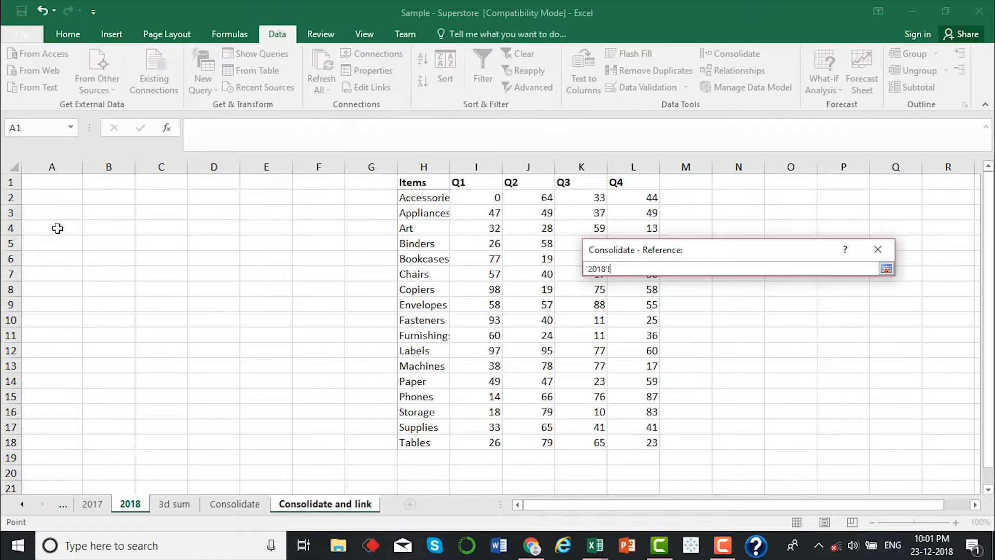
drag(424, 182, 648, 445)
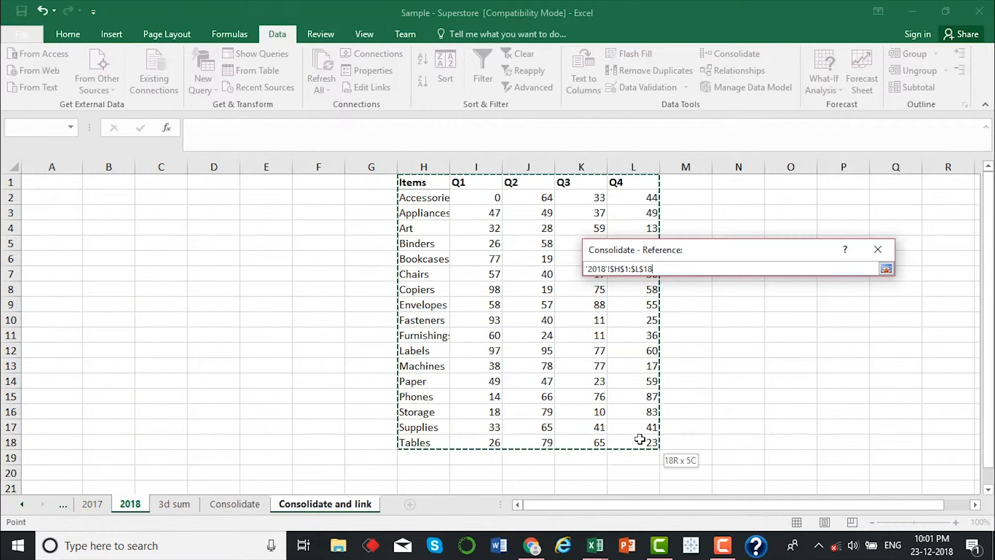
click(888, 269)
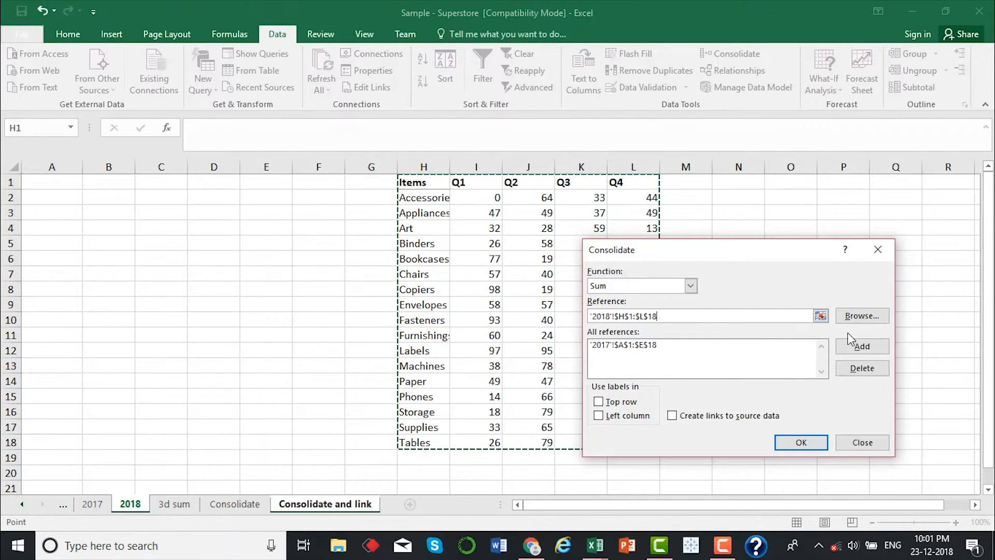
click(862, 346)
Use labels from the top row and left column, create links to the source data, and generate the consolidated table
click(598, 401)
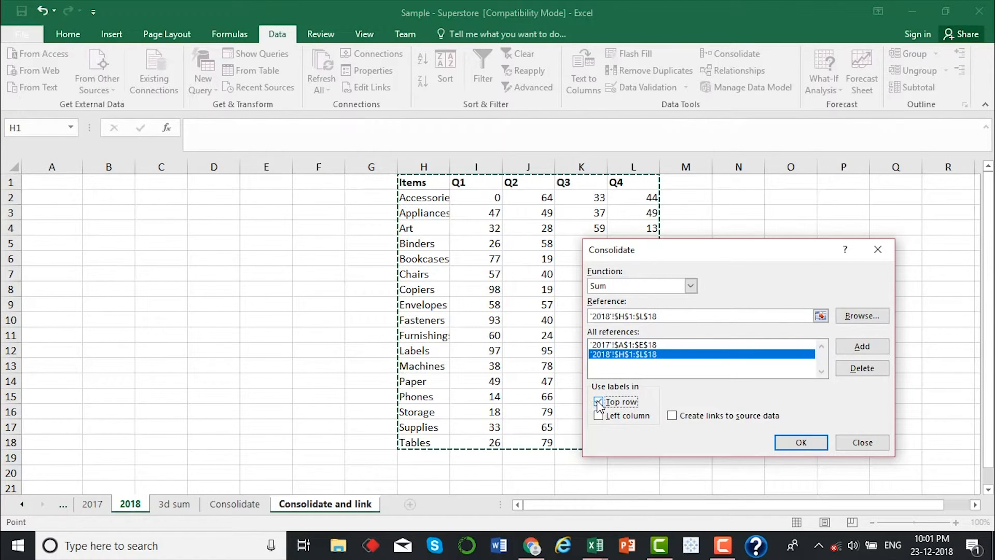
click(599, 416)
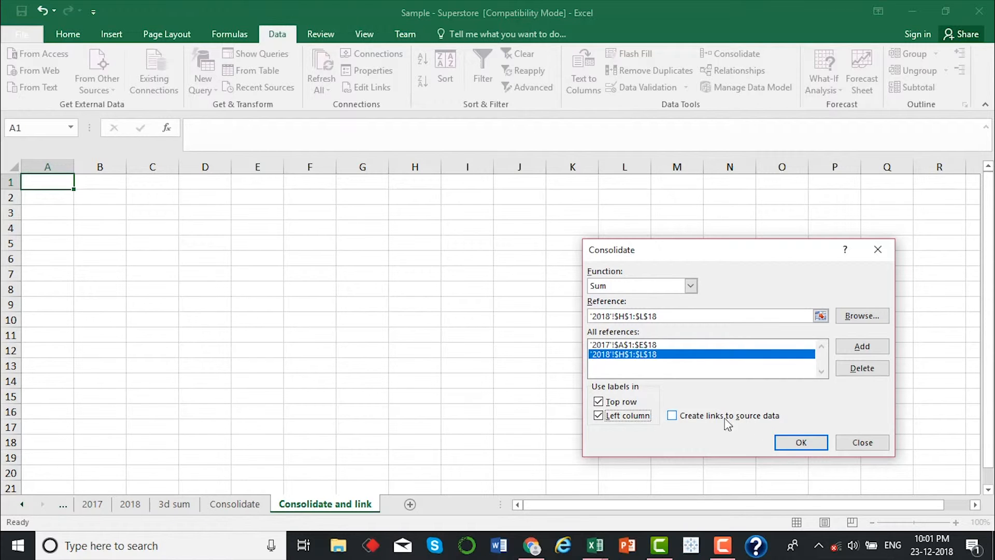
click(672, 416)
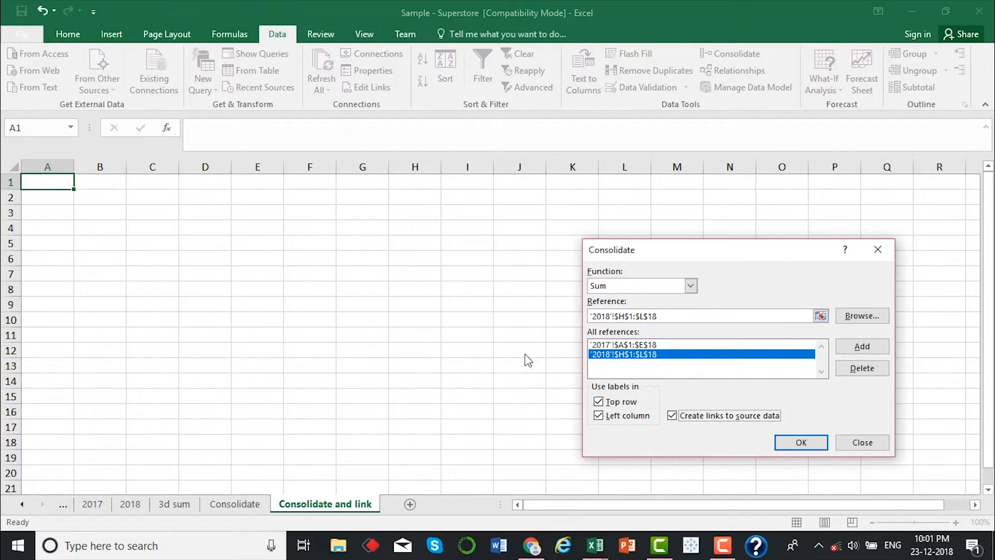
click(813, 440)
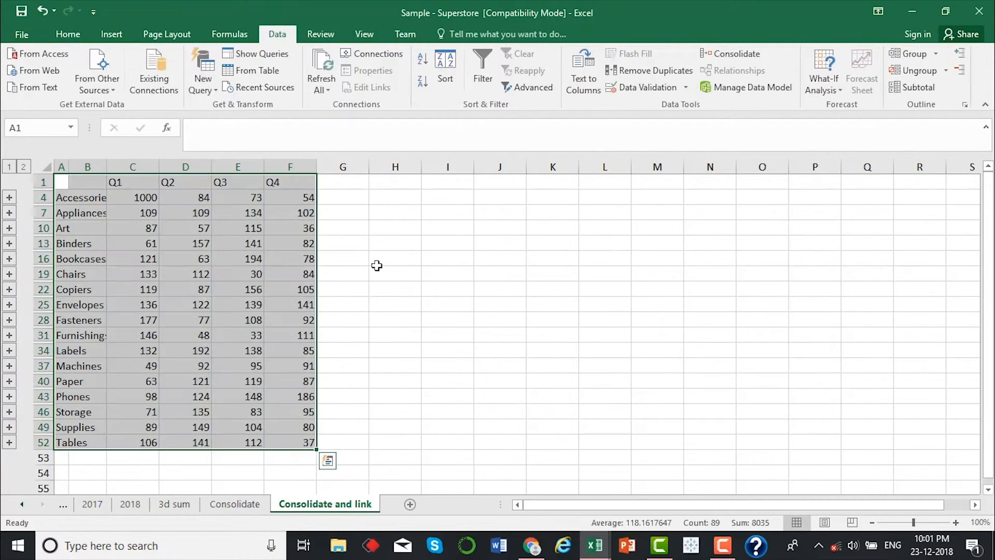
Set the Accessories Q1 value in cell I2 of the 2018 sheet to 1000 and check cell C4 on the Consolidate and link sheet
click(155, 224)
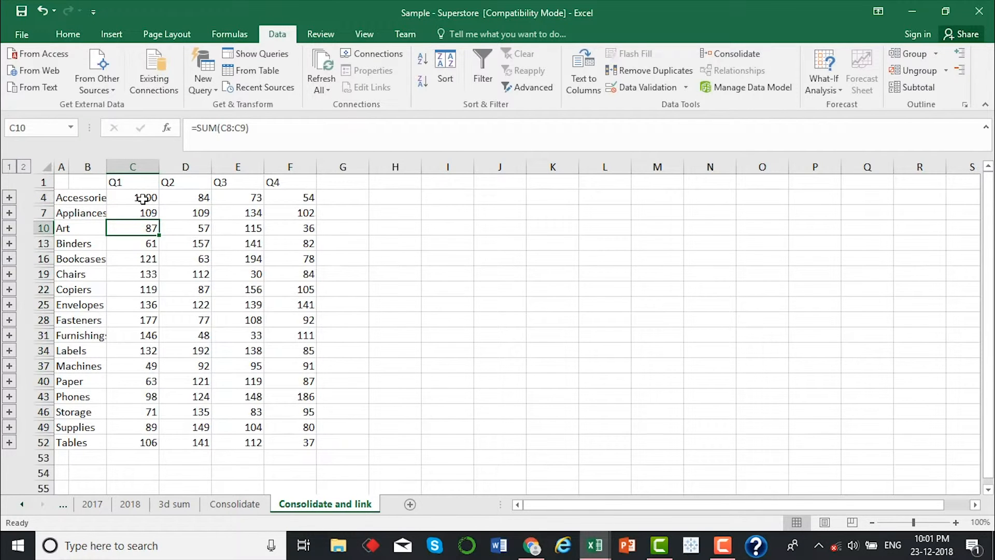
click(143, 199)
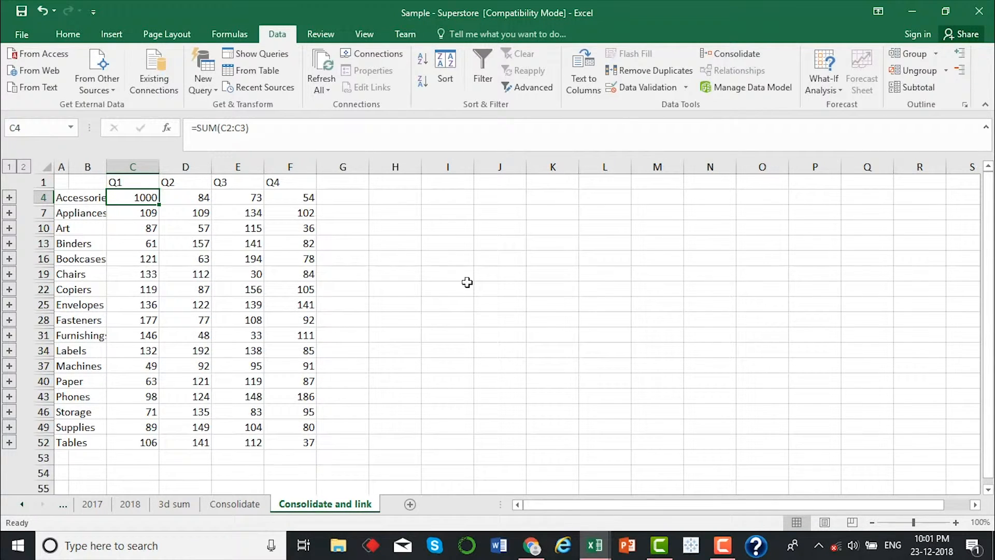
click(130, 504)
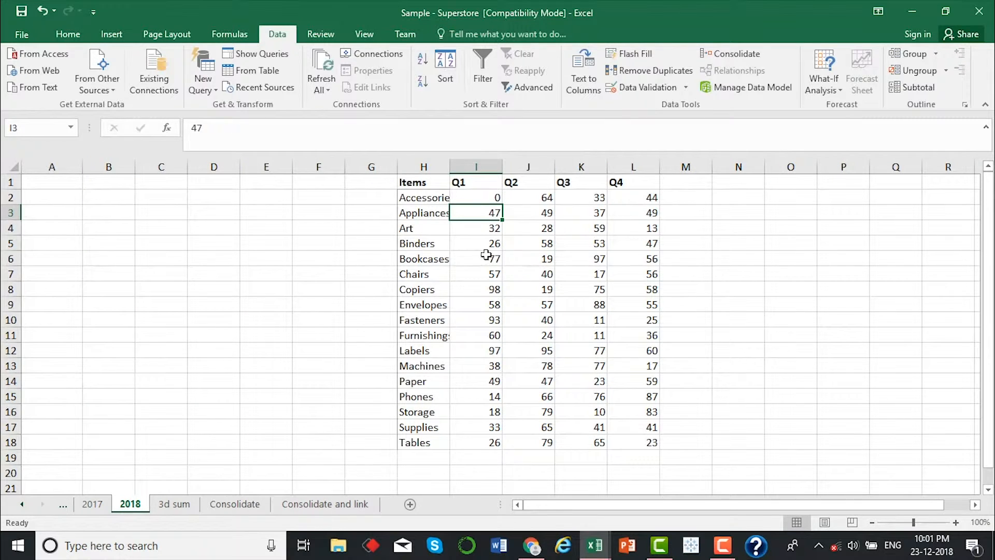
click(475, 199)
text(1000)
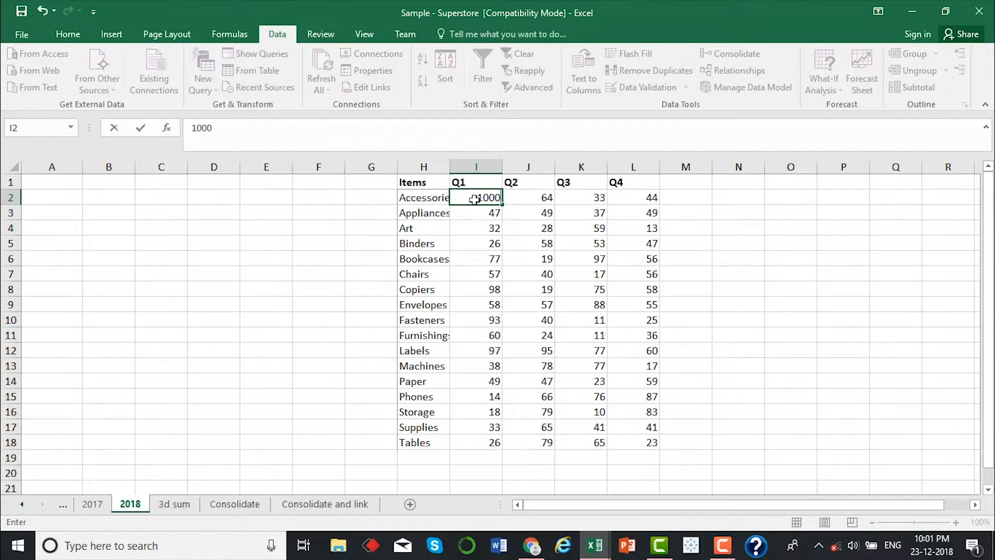
key(Return)
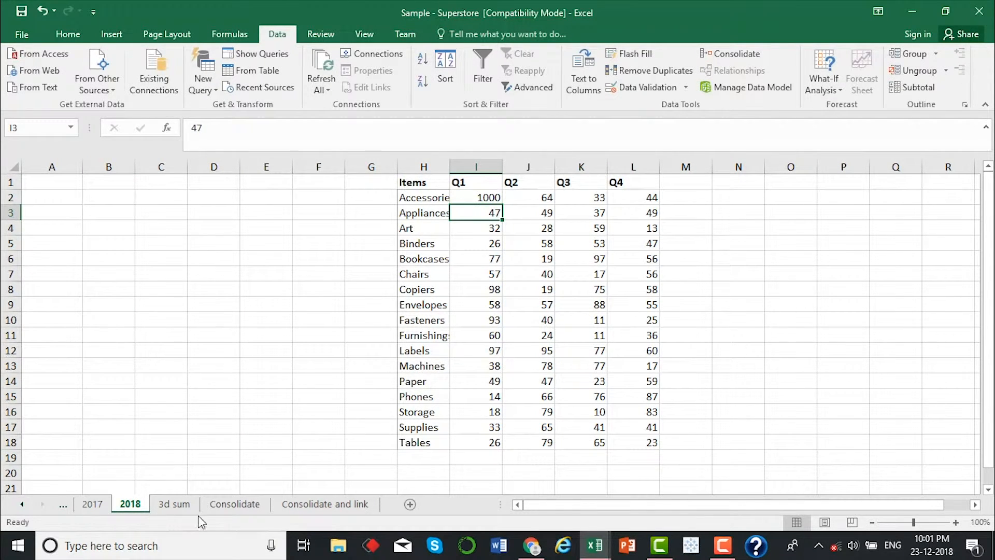
click(294, 506)
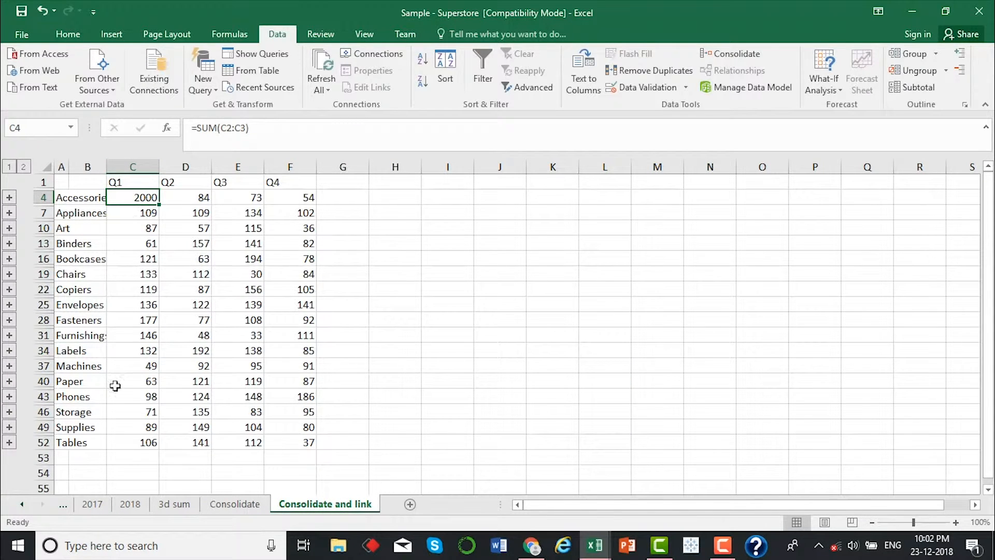
Compare the linked Accessories Q1 total with the 2017 and 2018 source values and review the whole consolidated table
click(91, 504)
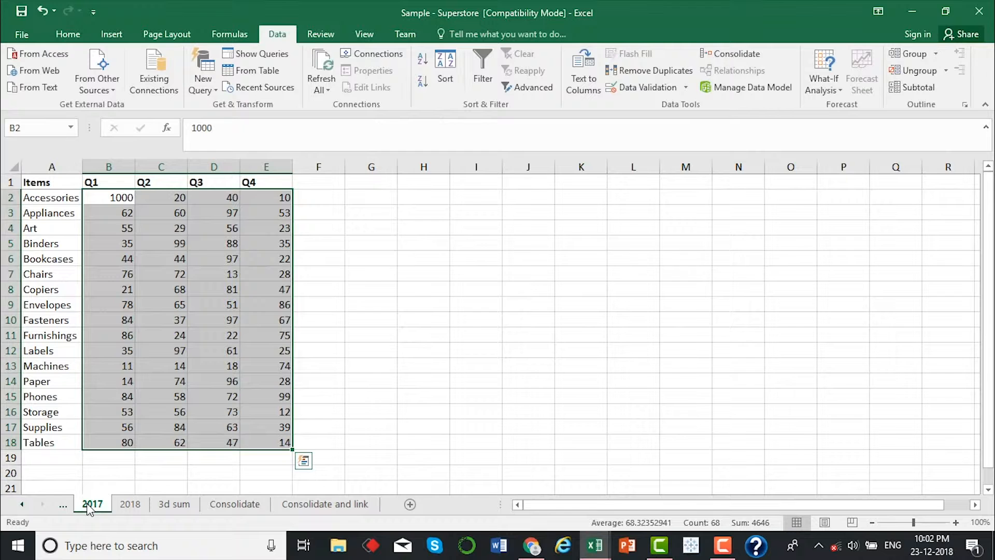
click(130, 504)
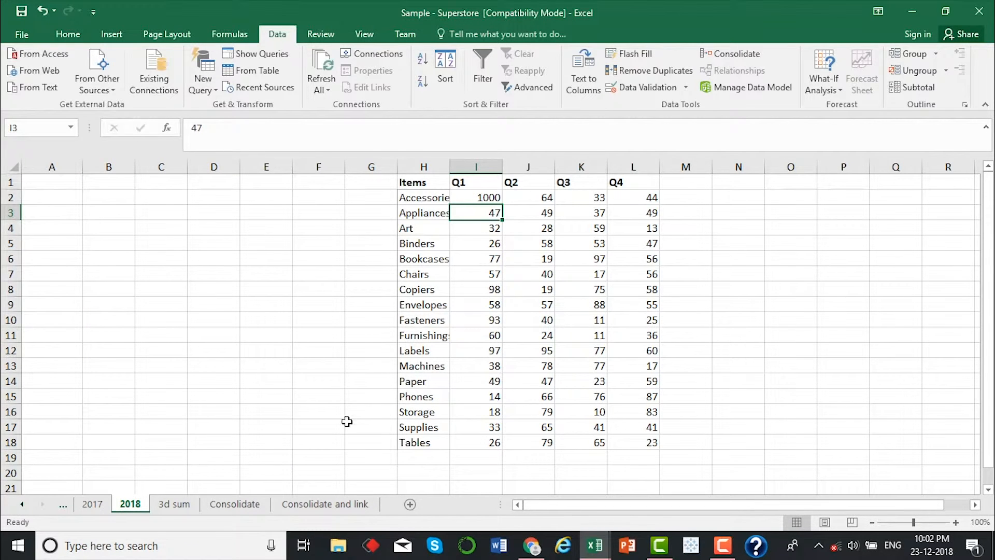
click(309, 504)
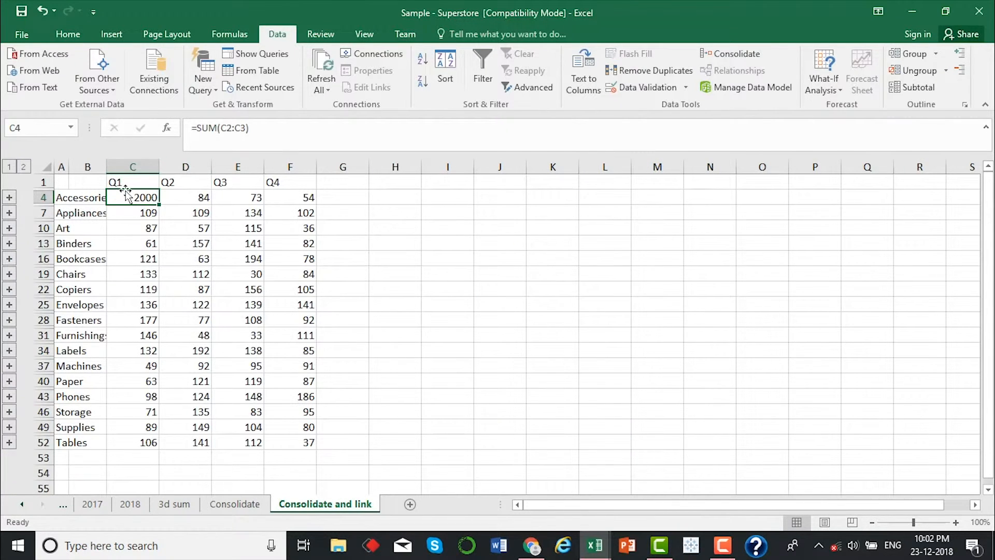
click(200, 242)
drag(95, 183, 300, 444)
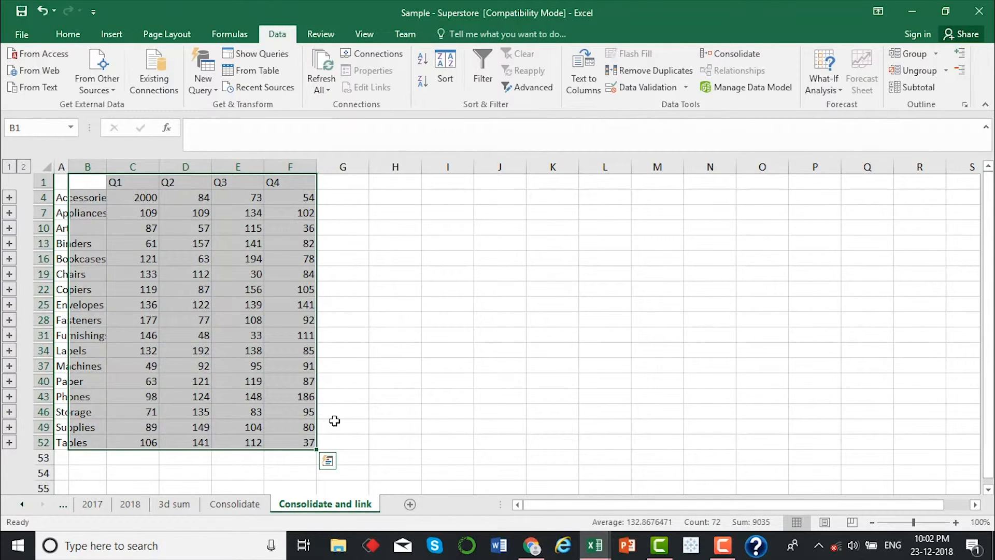
click(335, 422)
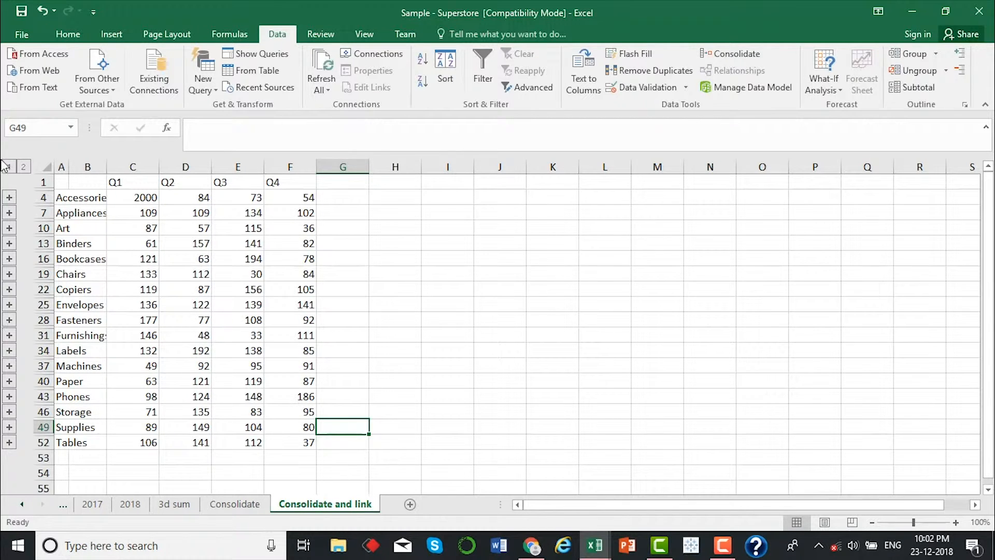
Expand the Accessories group in the linked table and inspect the source labels and values in its detail rows 2 and 3
click(9, 197)
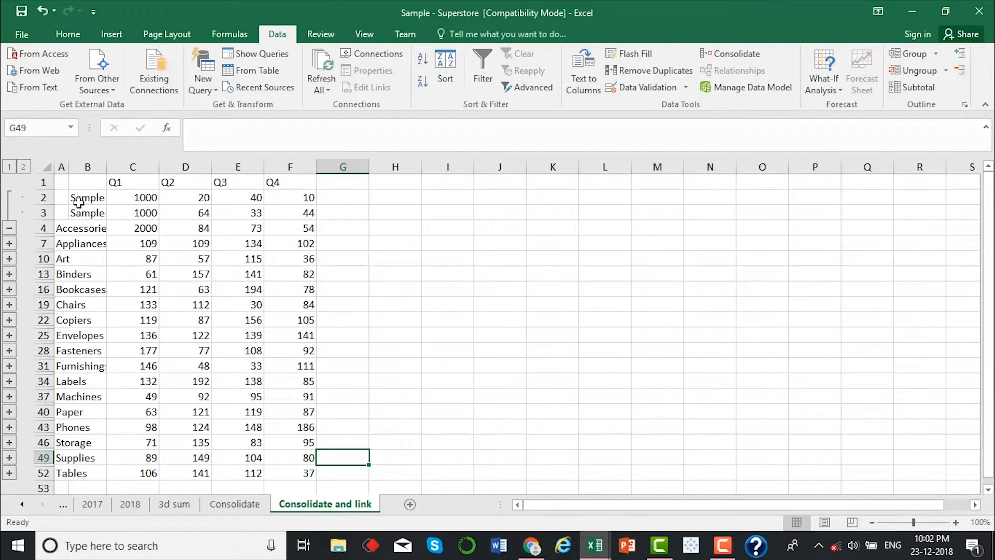
drag(120, 197, 283, 216)
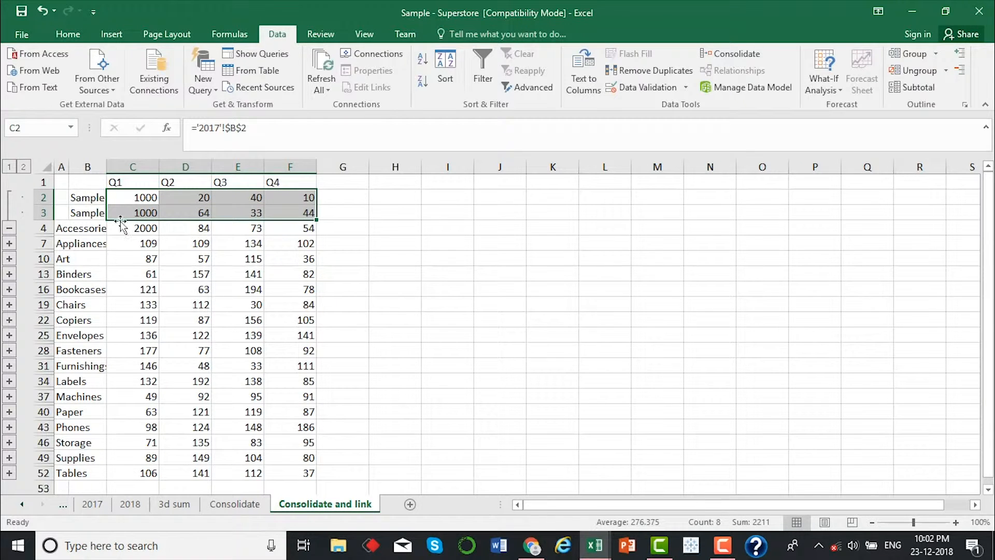
click(89, 200)
click(91, 212)
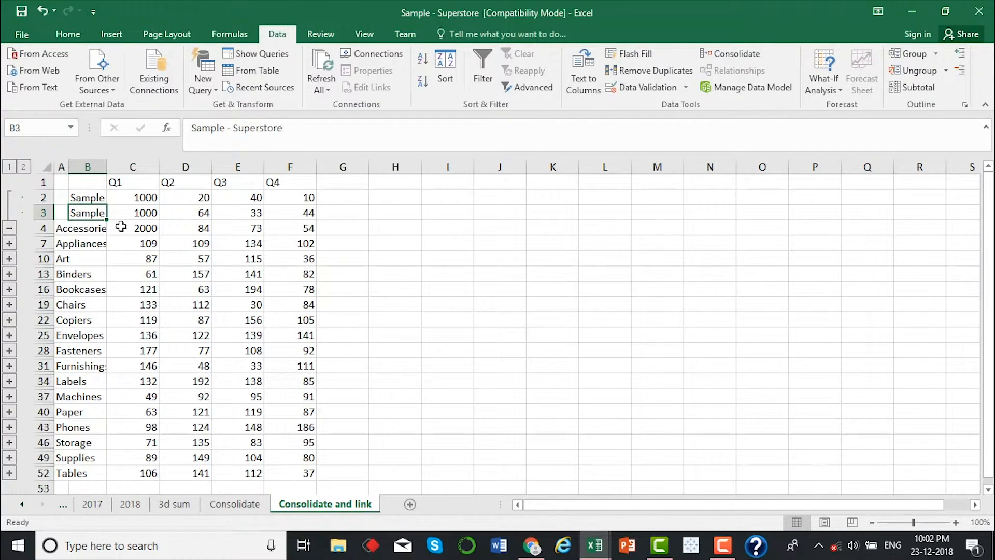
Compare the Accessories quarterly values on the 2017 sheet with detail row 2 on the Consolidate and link sheet
click(93, 504)
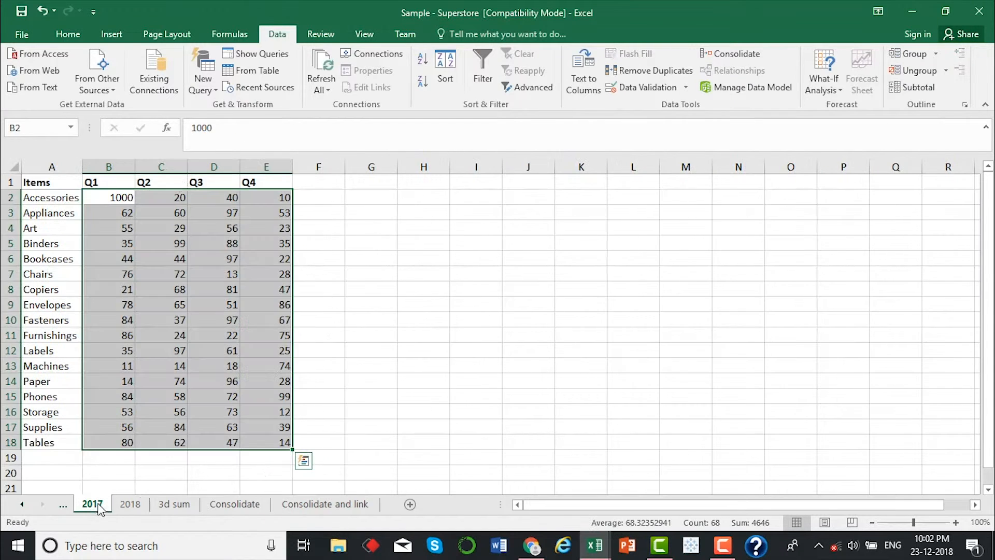
click(109, 197)
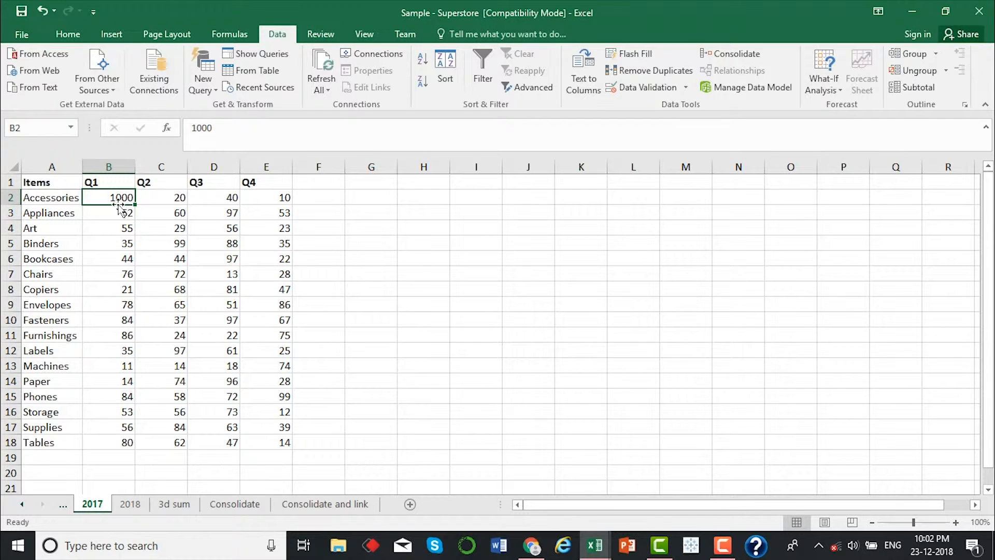
drag(112, 197, 278, 196)
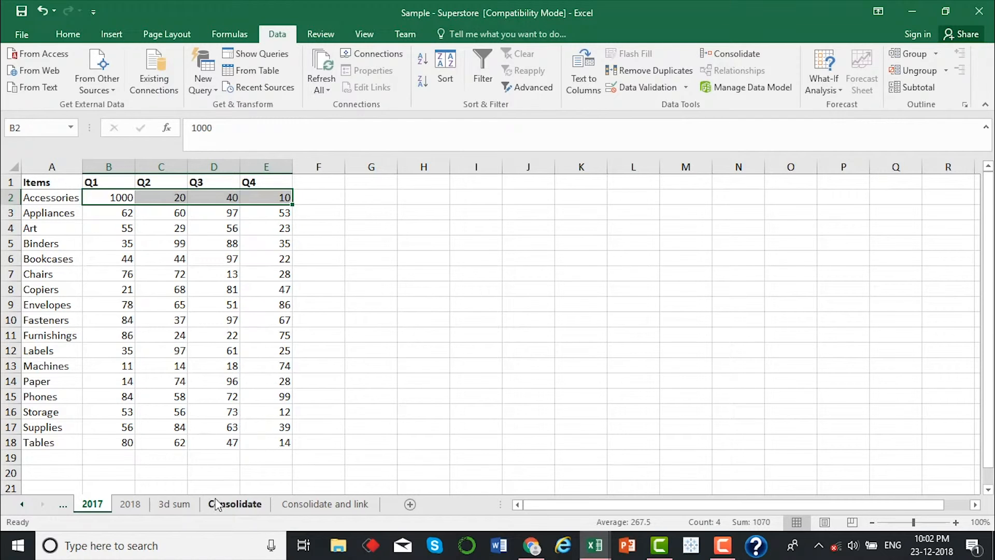
click(325, 503)
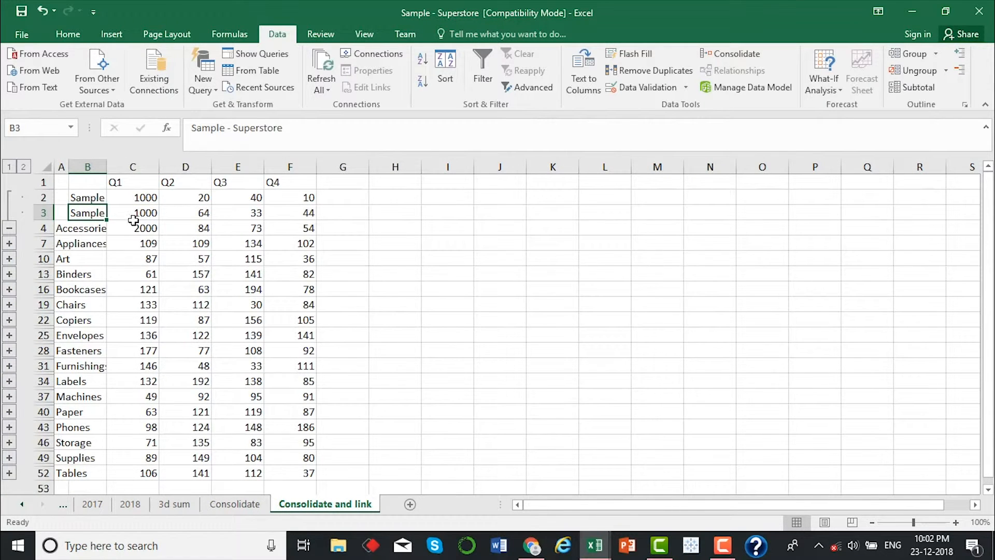
click(152, 202)
drag(153, 204, 307, 200)
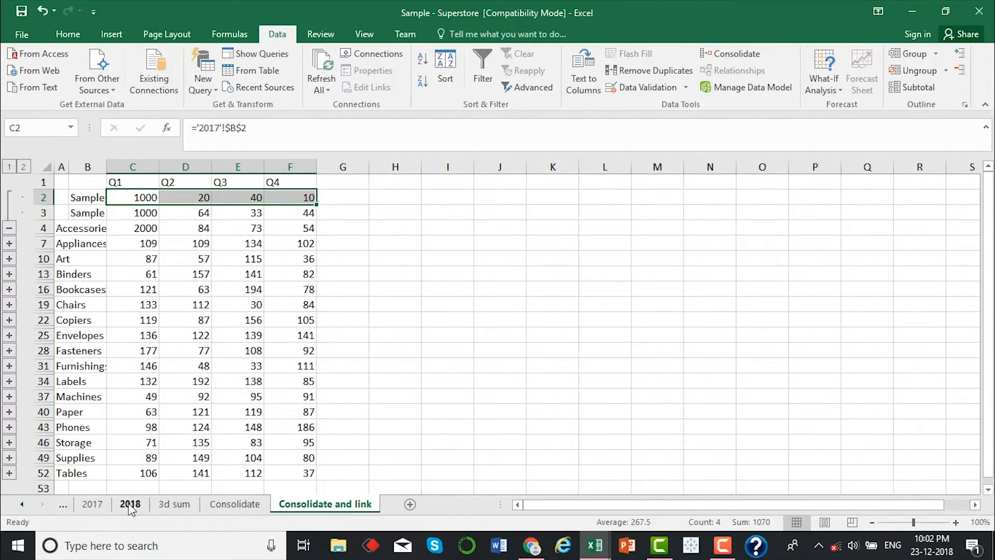
Compare the 2018 sheet's Accessories quarterly values with detail row 3 and the Accessories total row in the linked table
click(130, 504)
drag(476, 195, 640, 197)
click(343, 505)
drag(132, 213, 311, 213)
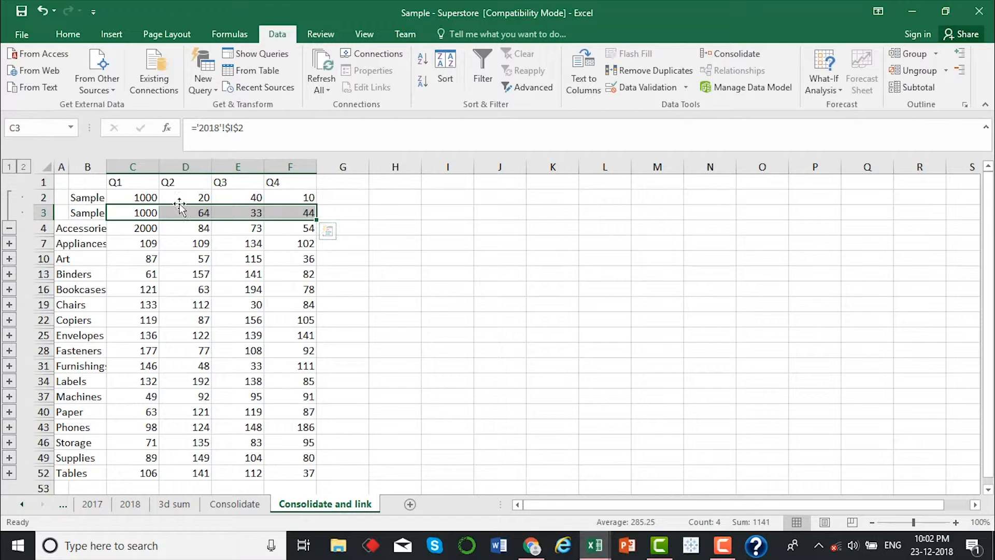
drag(143, 228, 284, 228)
click(359, 258)
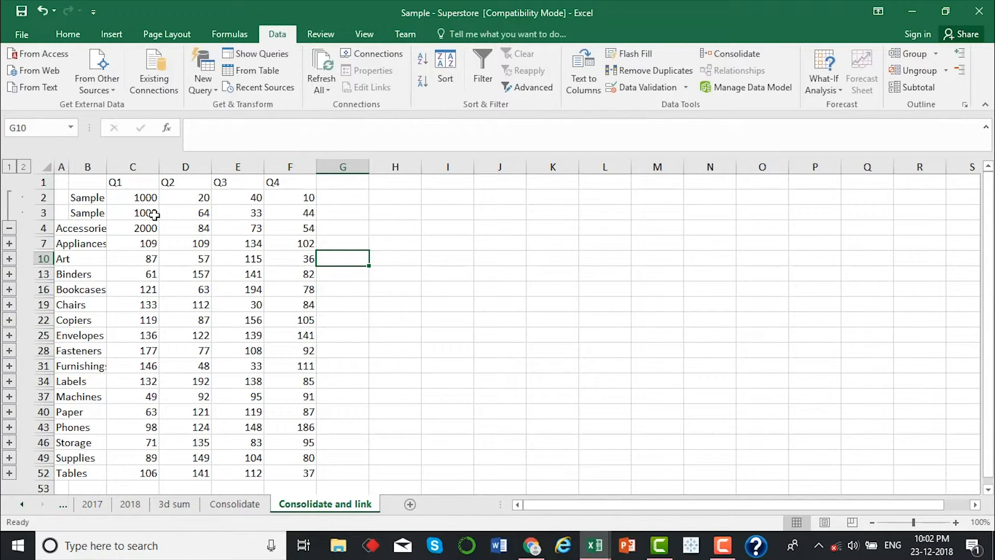
Add a new blank worksheet to the workbook
click(328, 377)
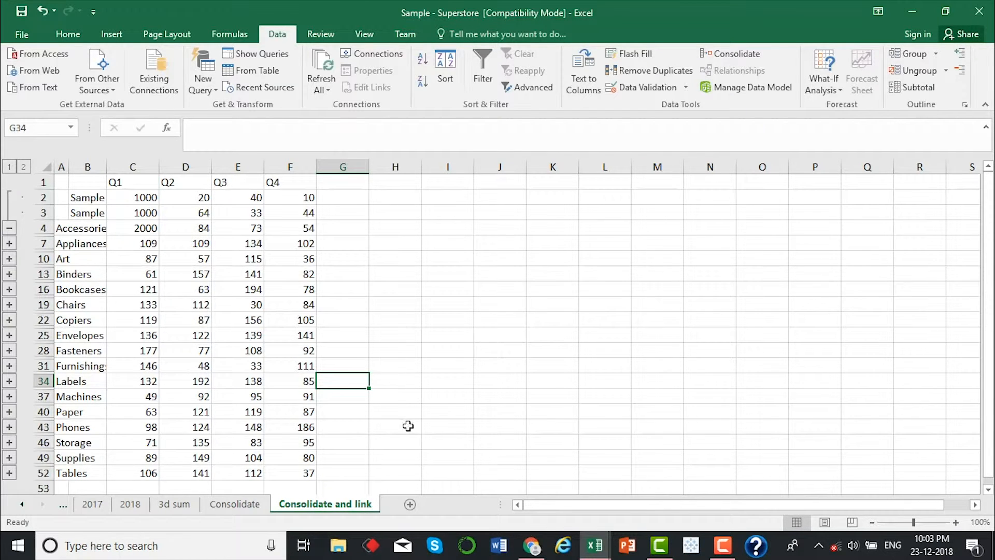
click(409, 504)
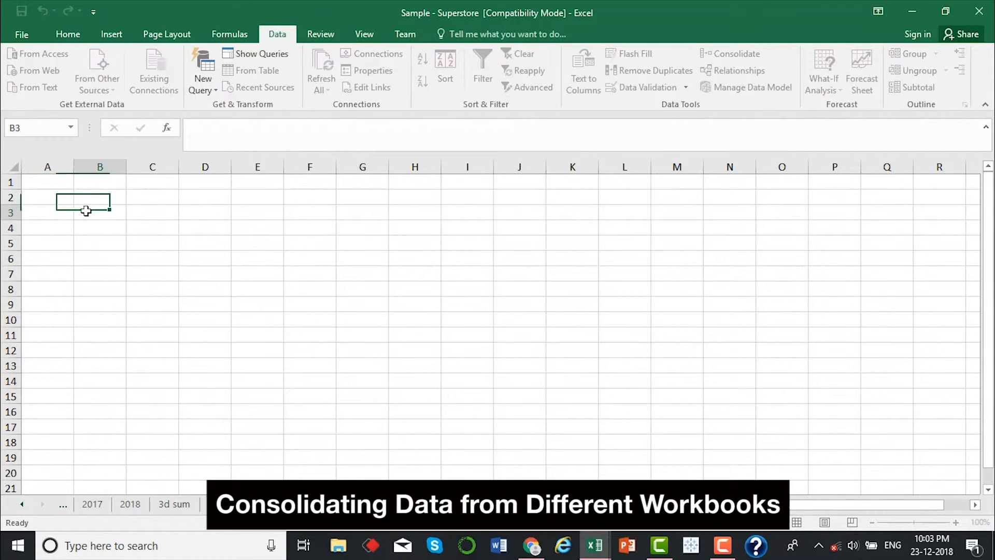
Start a Sum consolidation at cell A1 of Sheet5 and add the 2017 sheet's range A1:E18 as a reference
click(60, 184)
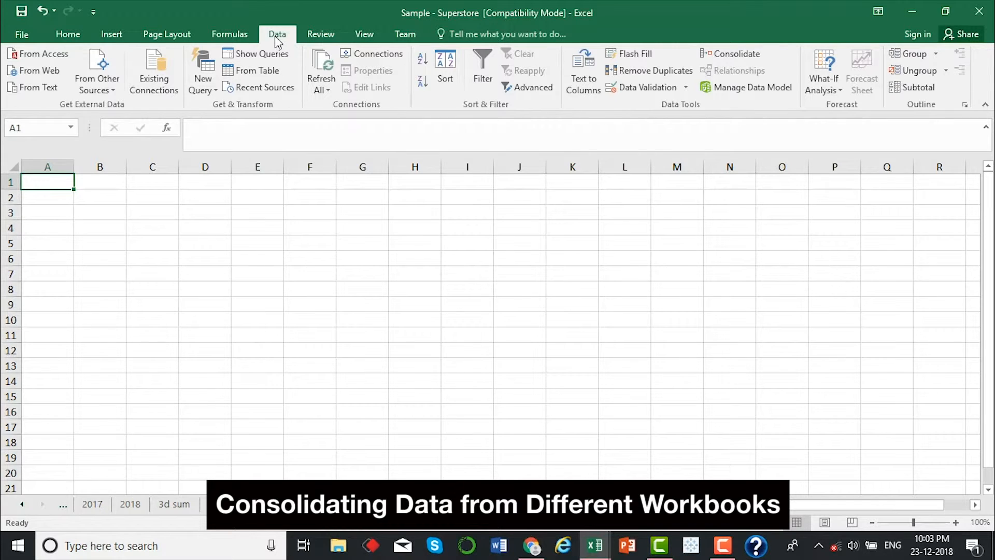
click(731, 53)
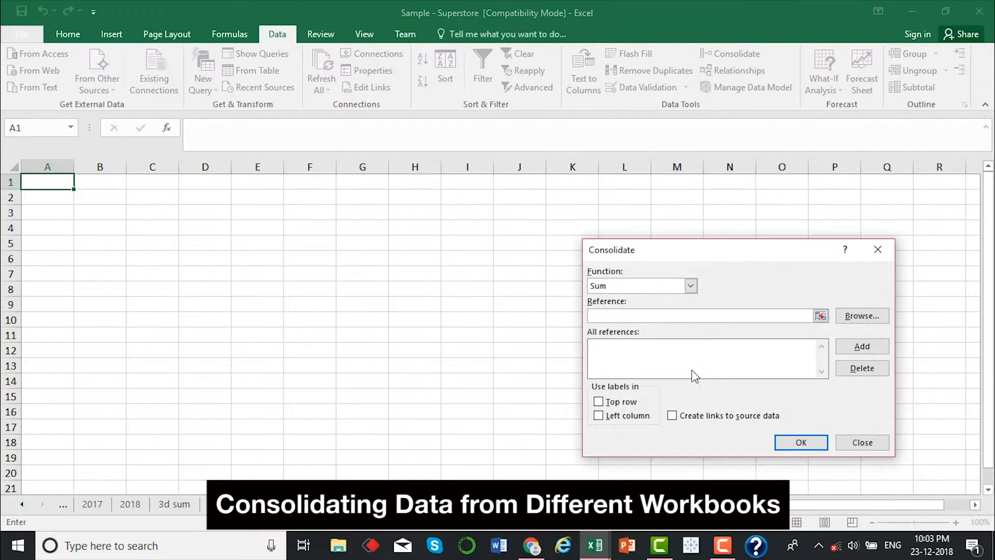
click(820, 315)
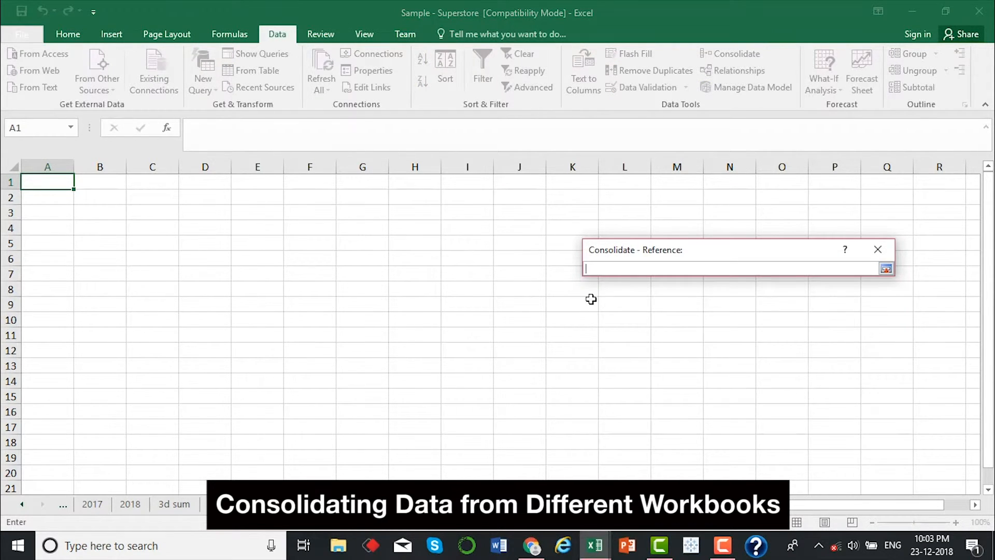
click(92, 504)
drag(44, 183, 280, 442)
click(886, 268)
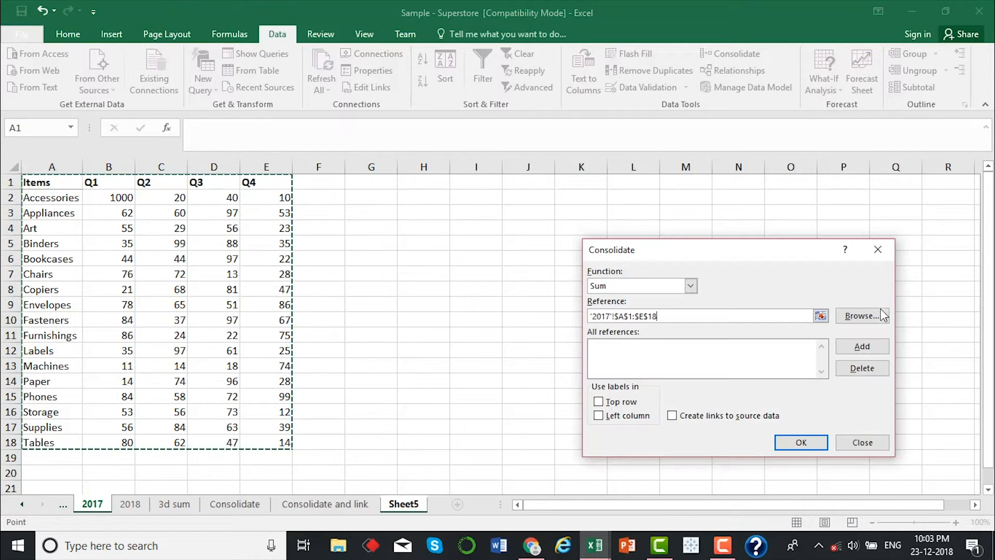
click(855, 346)
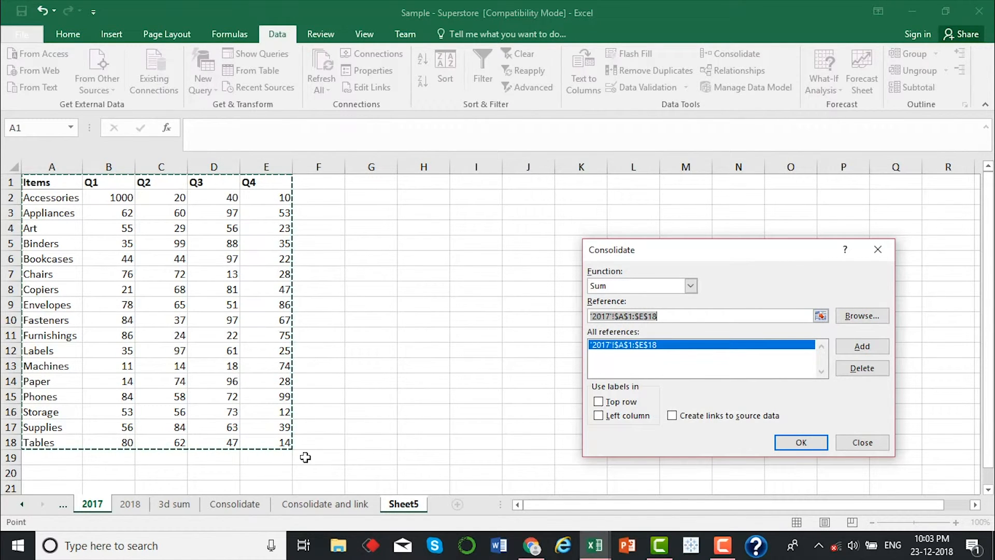
Add the 2018 sheet's range H1:L18 to the consolidation references
click(130, 504)
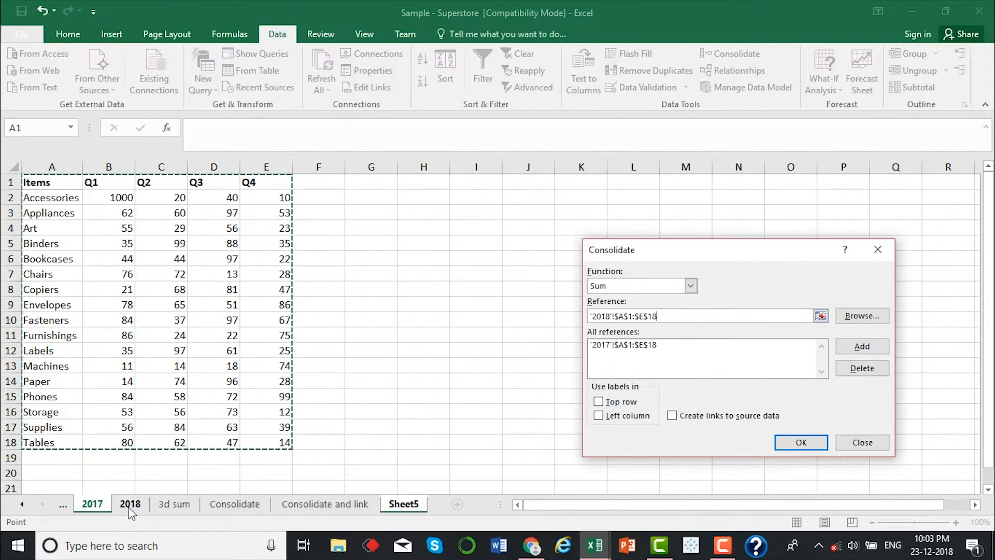
drag(401, 182, 624, 435)
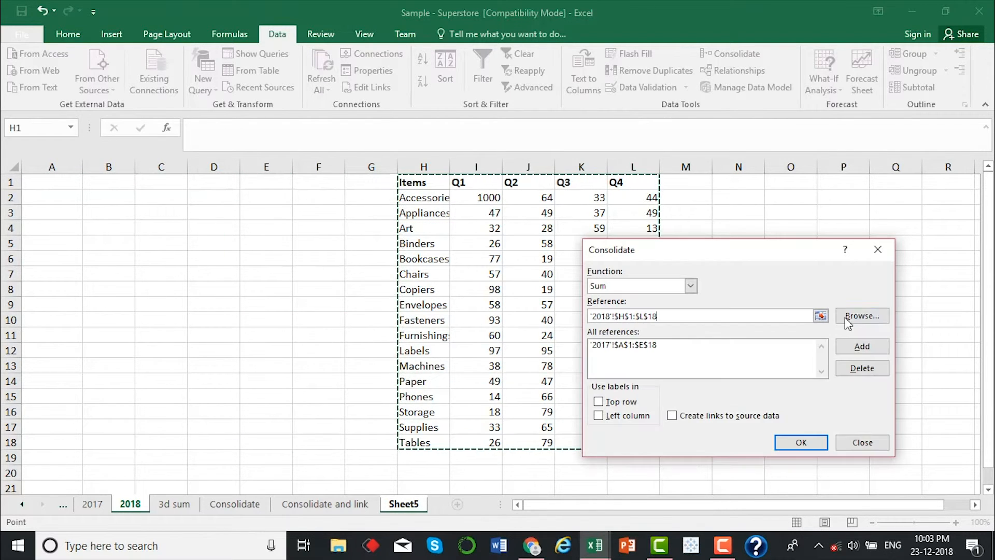
click(857, 347)
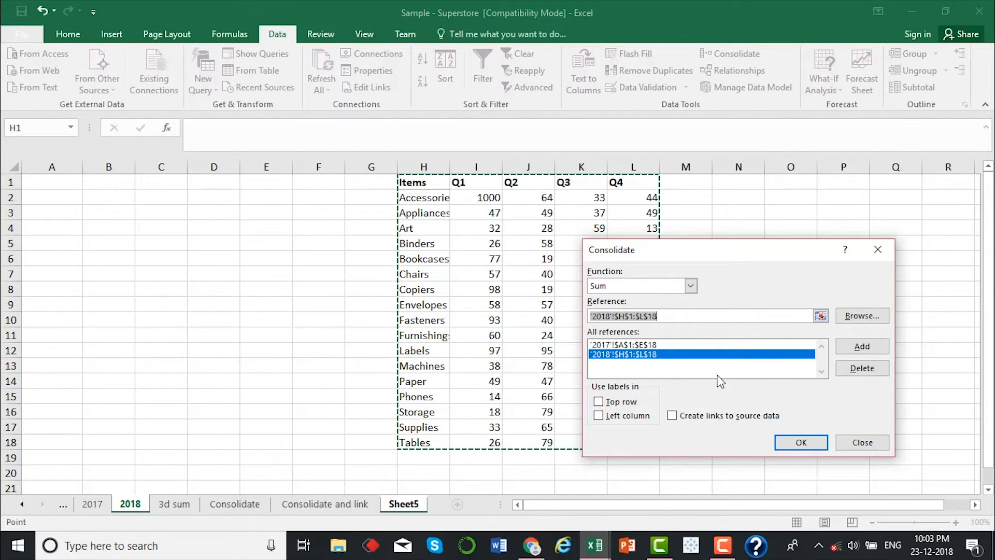
Add range A1:E18 on Sheet1 of the Book1 workbook to the consolidation references
mouse_move(596, 542)
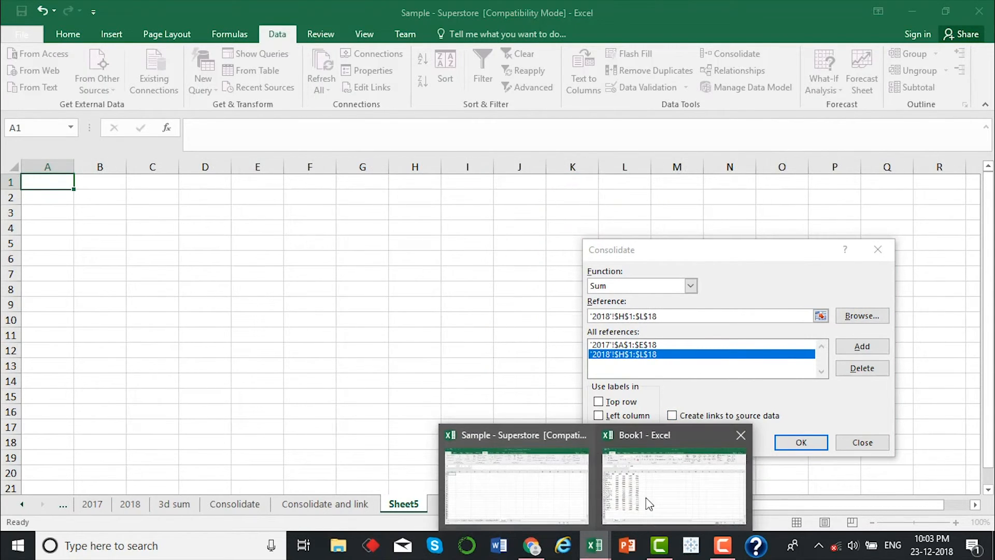
click(662, 490)
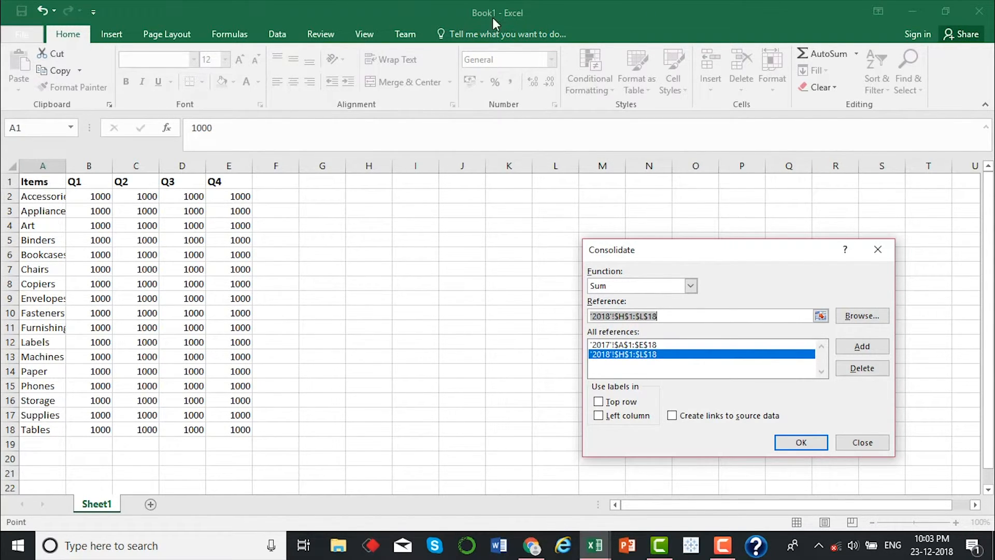
drag(34, 185, 219, 428)
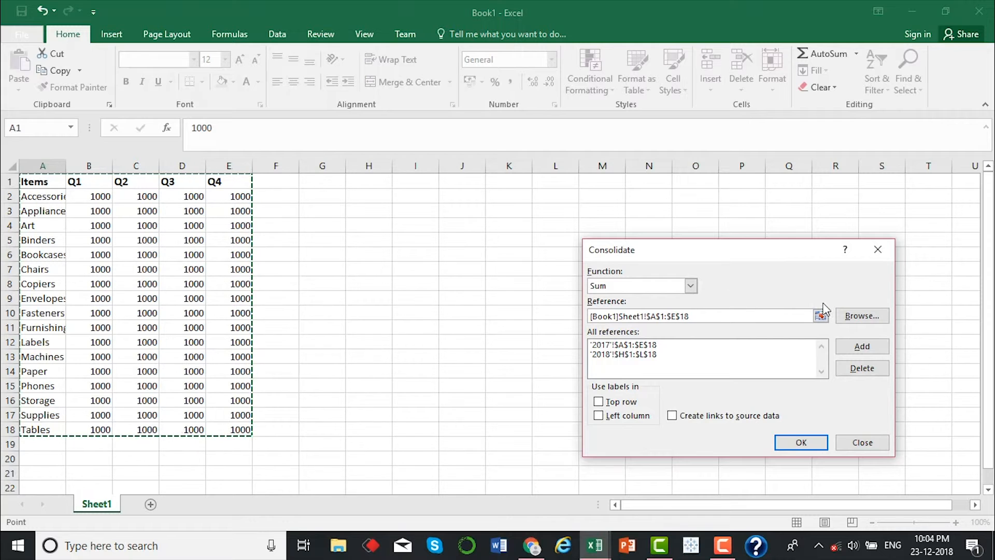
click(850, 347)
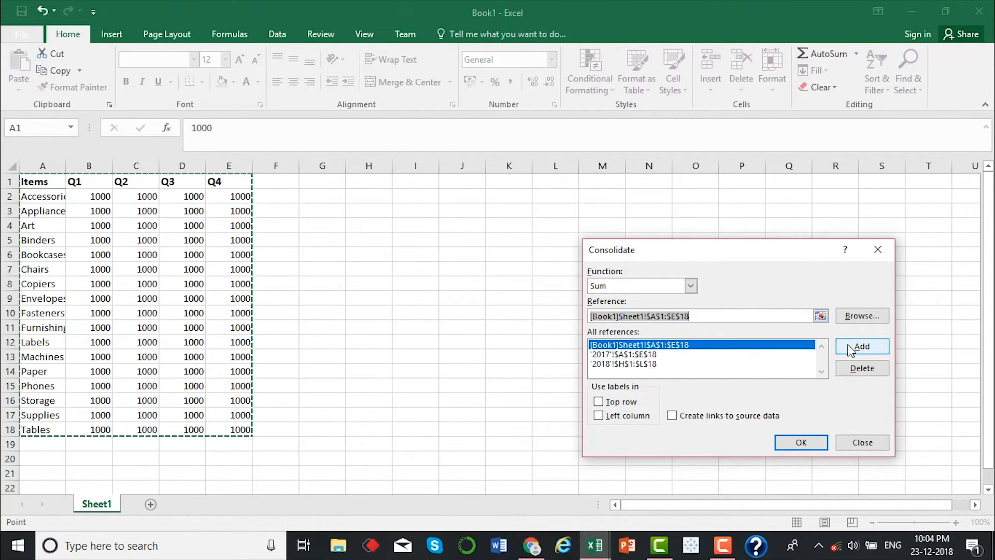
Run the consolidation with top row and left column labels and links to source data, and return to the Sample - Superstore workbook
click(642, 354)
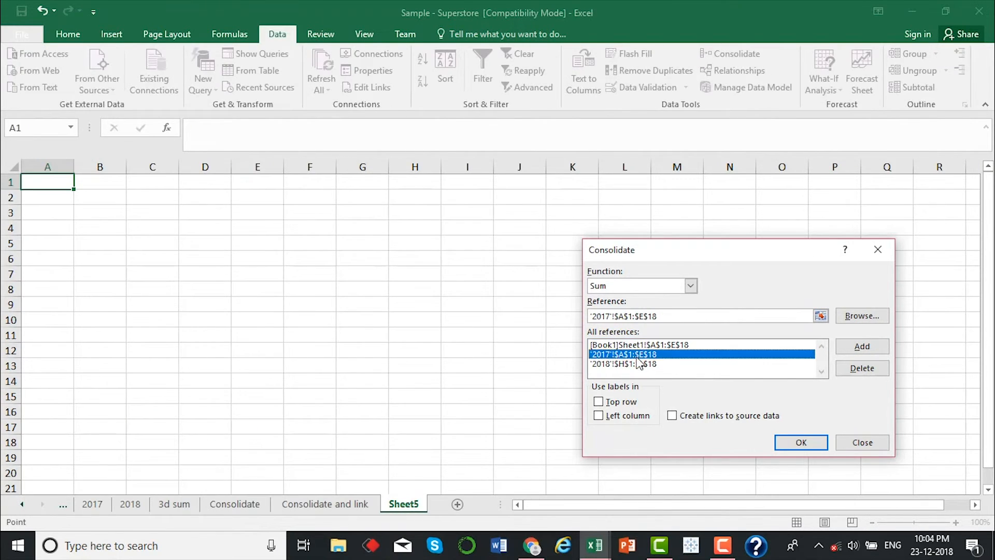
click(639, 365)
click(656, 345)
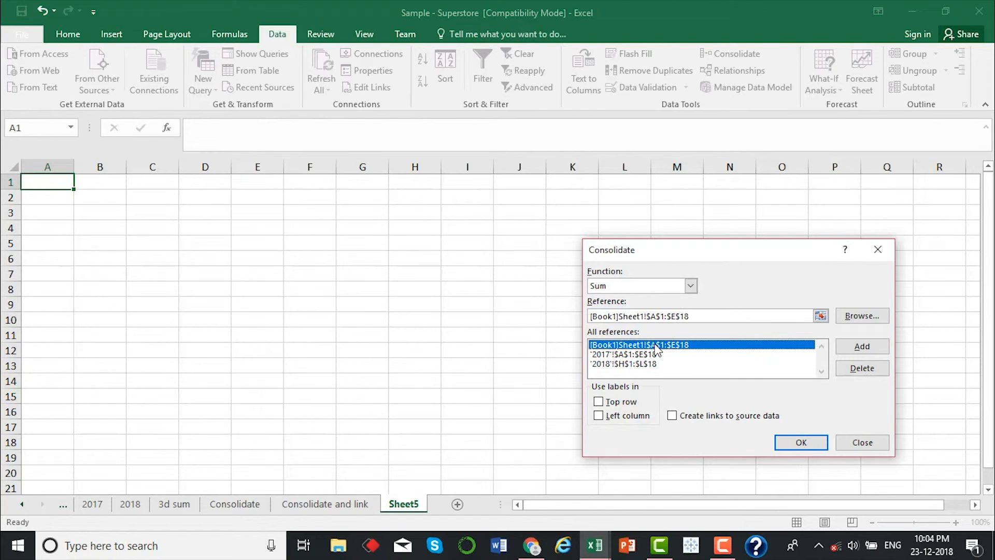
click(599, 402)
click(599, 416)
click(672, 417)
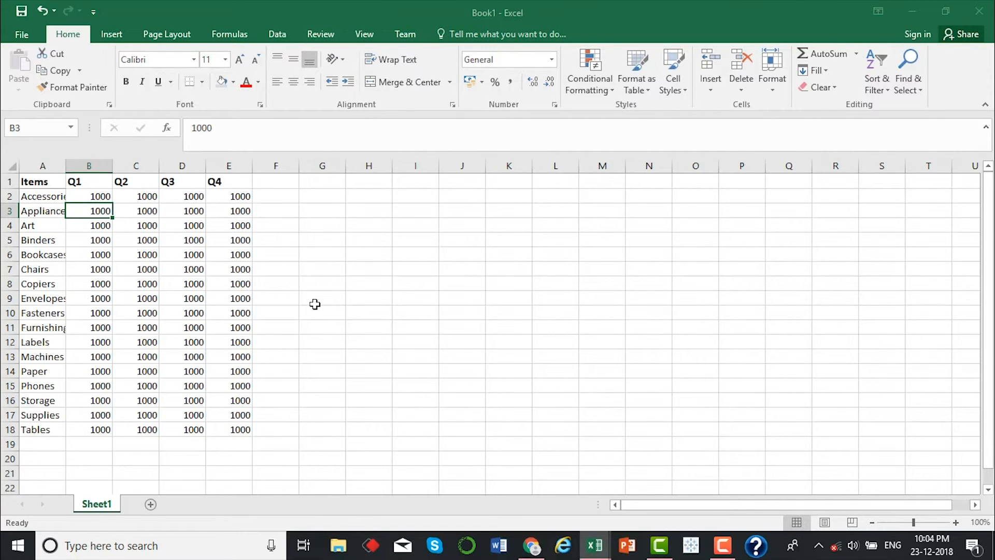
click(595, 545)
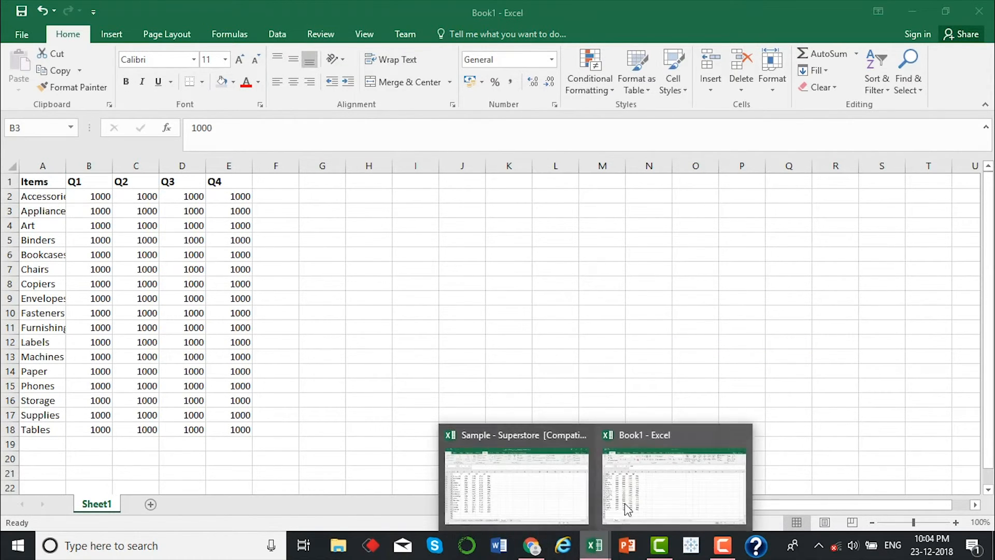
click(549, 482)
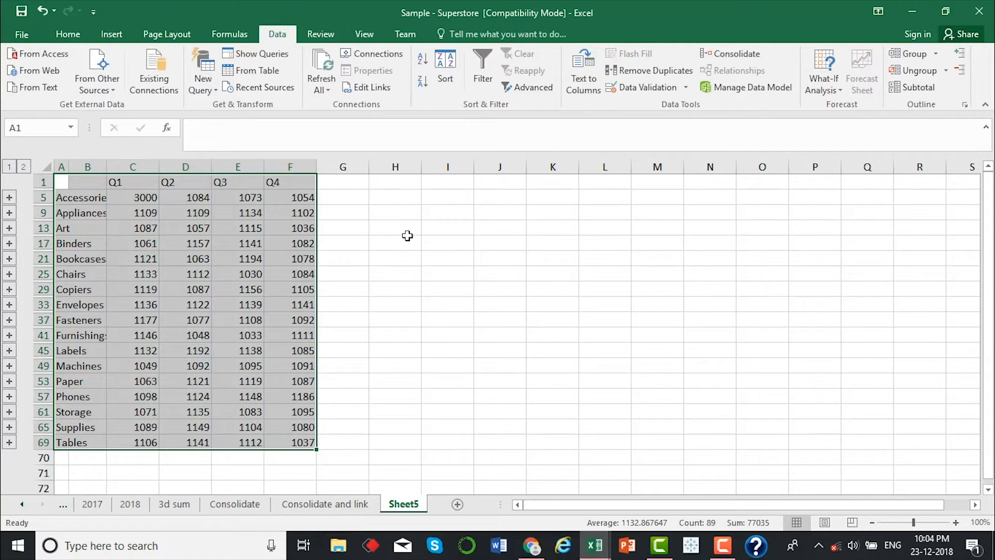
Compare the consolidated Accessories Q1 total on Sheet5 with its source values on the 2017 and 2018 sheets and in Book1
click(401, 231)
click(144, 197)
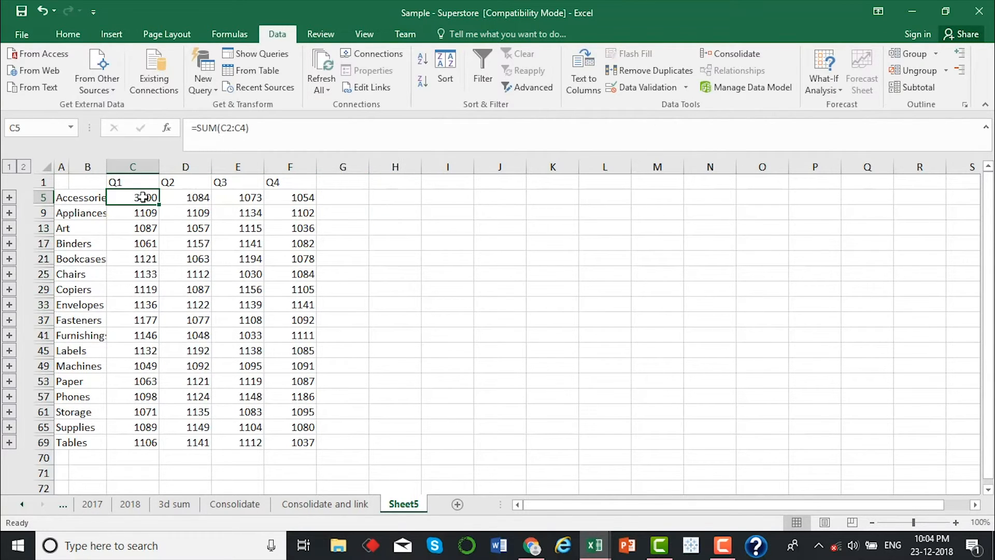
click(92, 504)
click(123, 504)
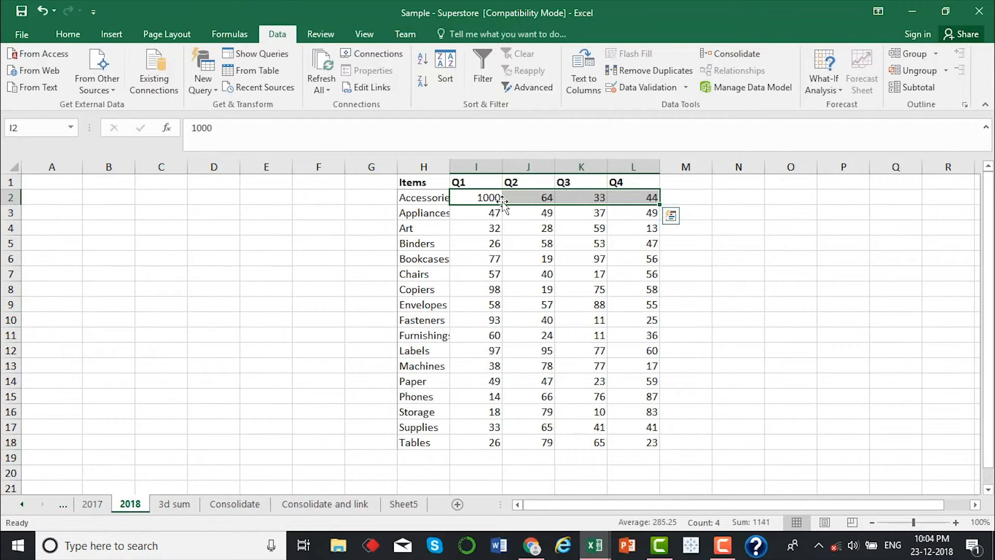
mouse_move(595, 547)
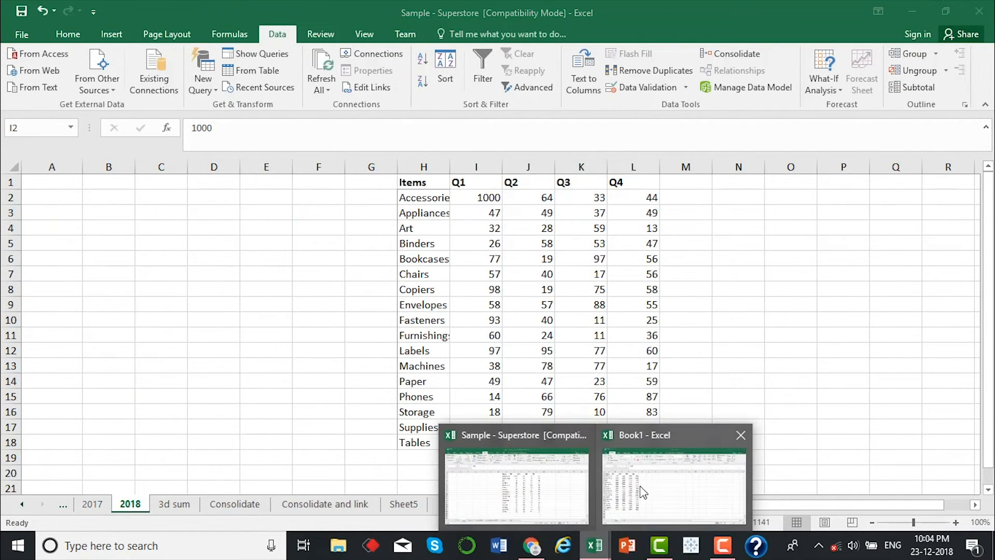
click(644, 491)
click(92, 196)
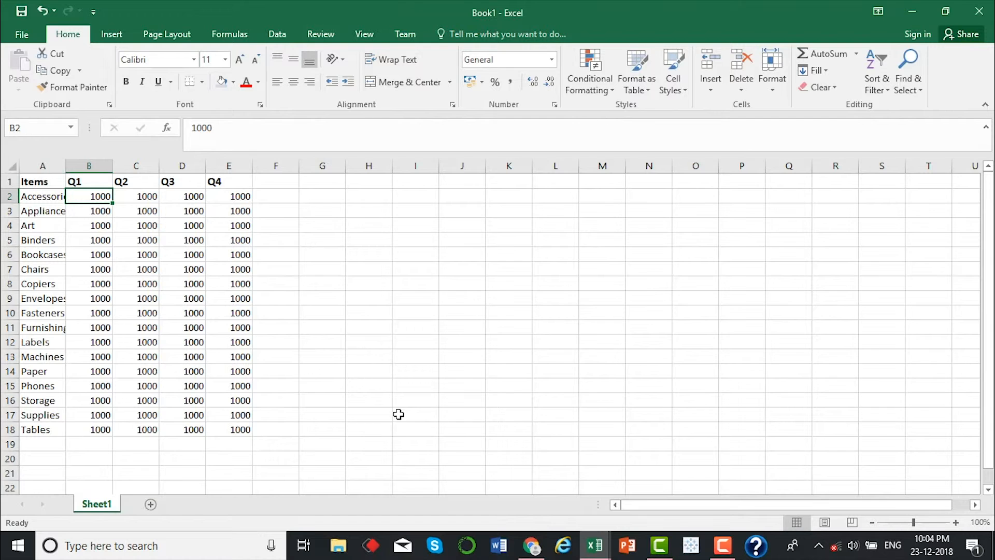
Expand the Accessories group on Sheet5 of Sample - Superstore and widen column B to fit the full source workbook names
mouse_move(591, 547)
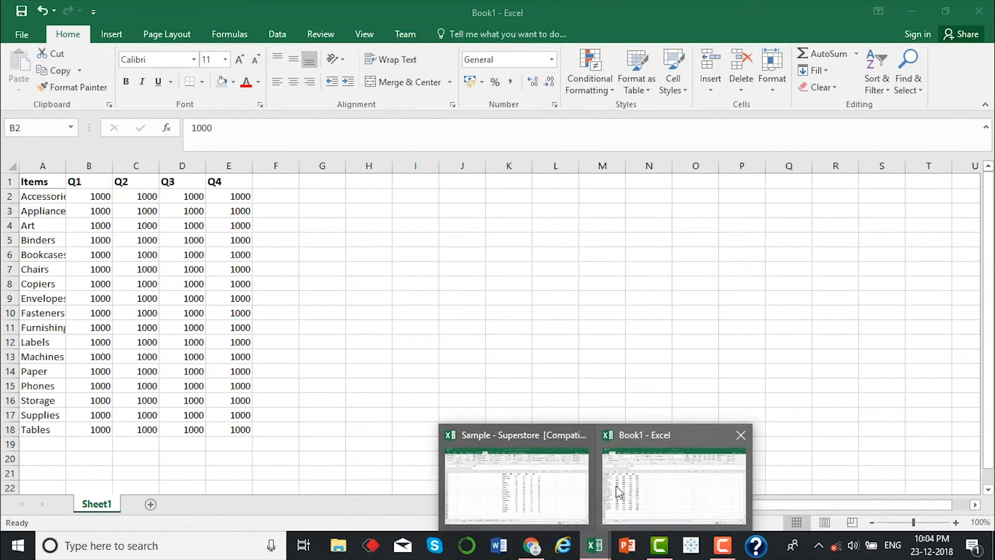
click(560, 488)
click(388, 506)
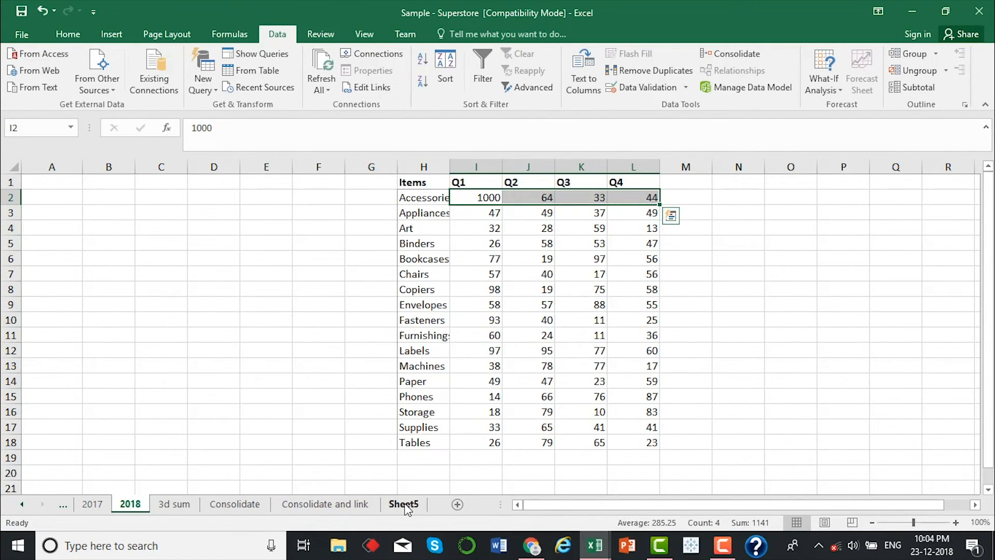
click(360, 262)
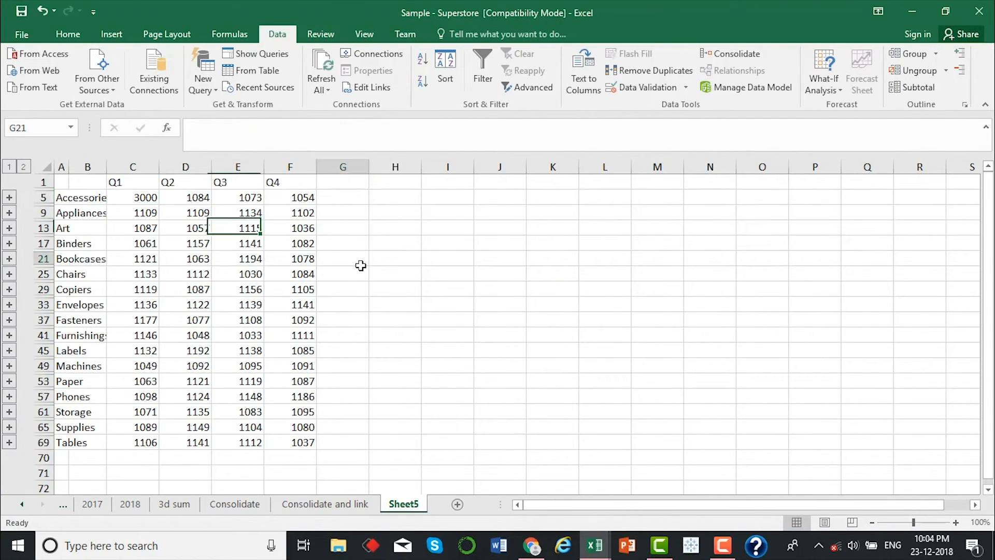
click(123, 195)
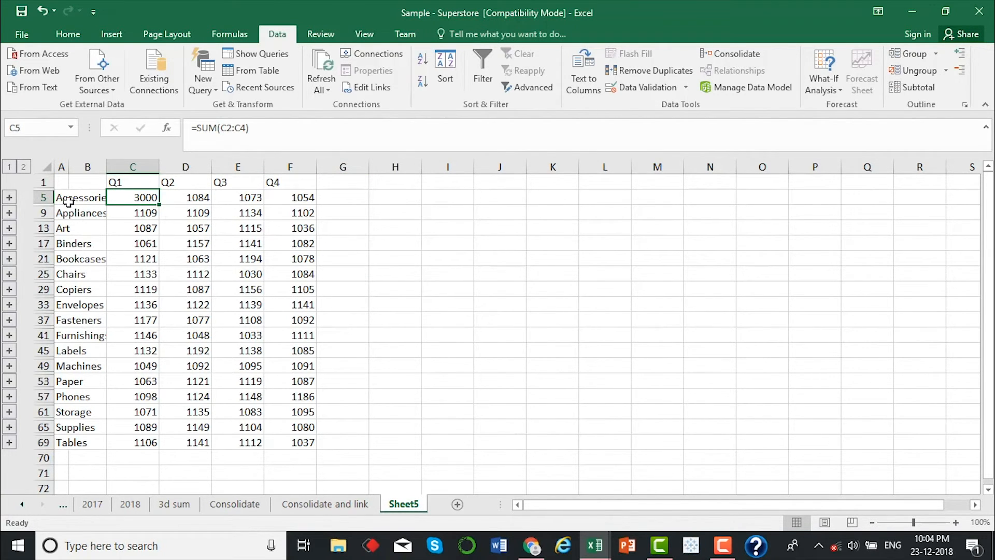
click(9, 198)
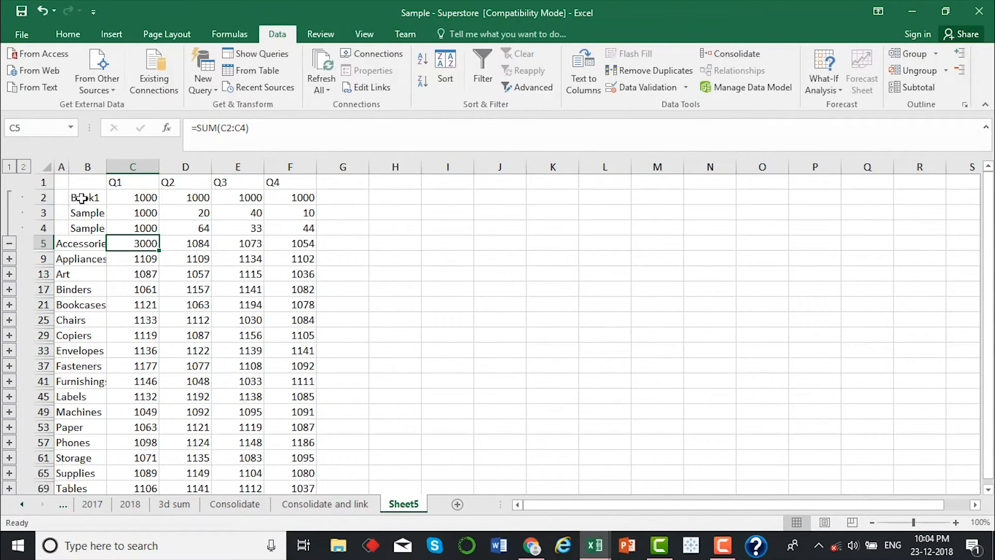
drag(93, 214, 94, 227)
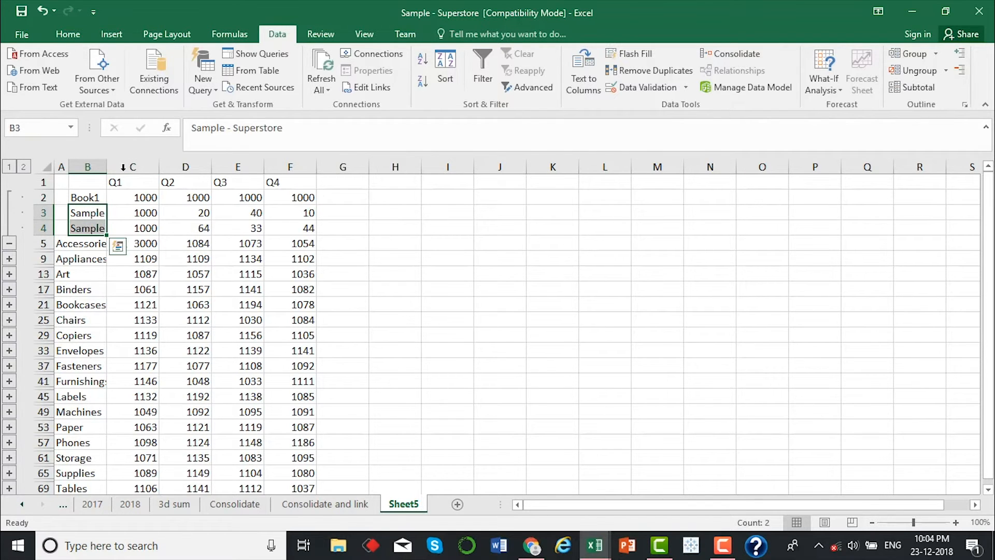
drag(107, 166, 255, 154)
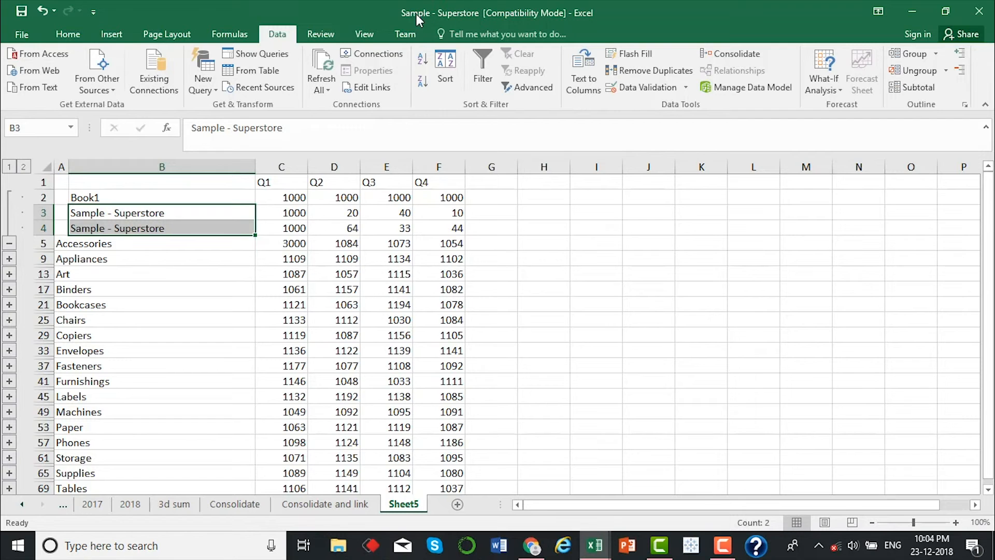
Examine the Book1 detail row under Accessories, including its quarterly values, source label and the link formula in C2
drag(272, 198, 440, 198)
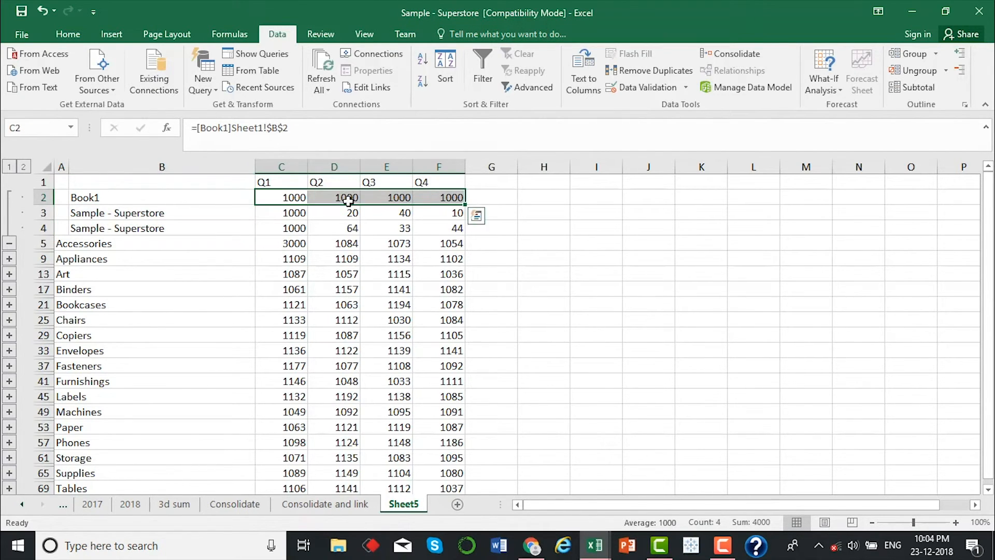
click(183, 201)
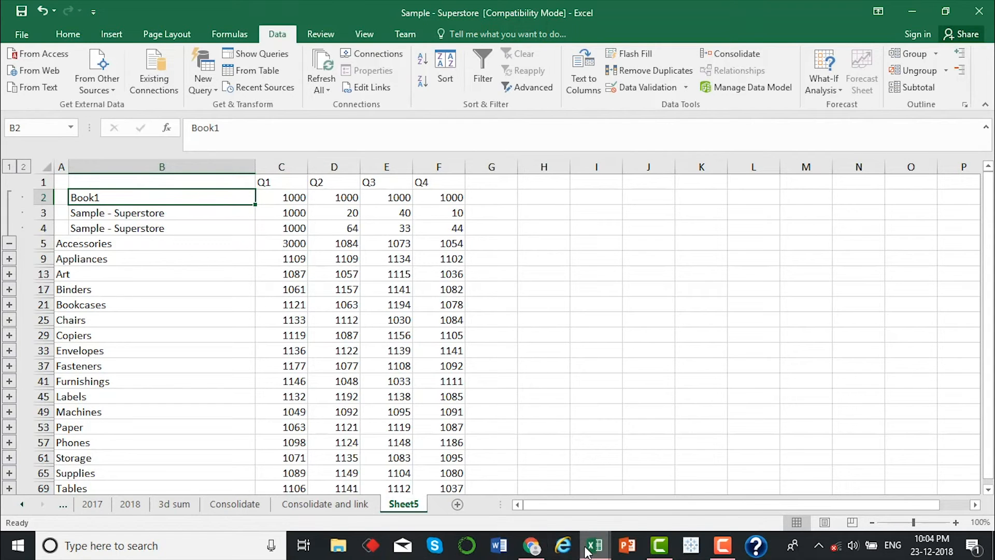
mouse_move(595, 545)
click(685, 499)
click(516, 485)
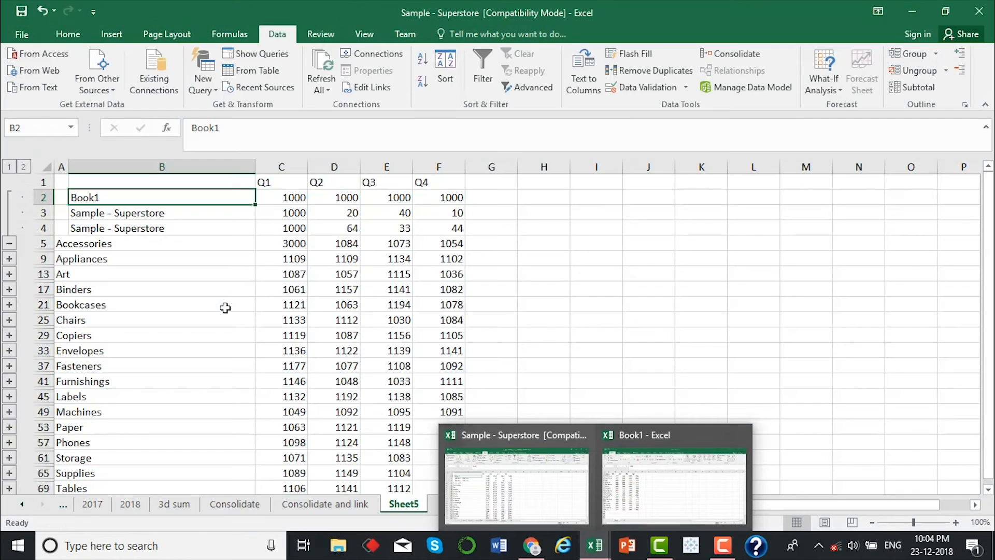
click(295, 198)
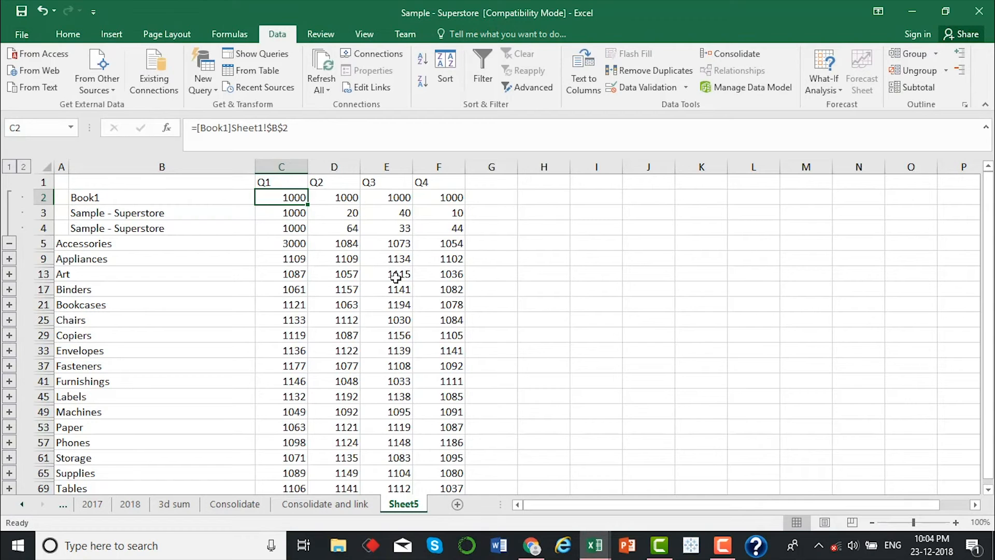
Switch to the Book1 workbook and set the Accessories Q1 value on Sheet1 to 0
mouse_move(595, 546)
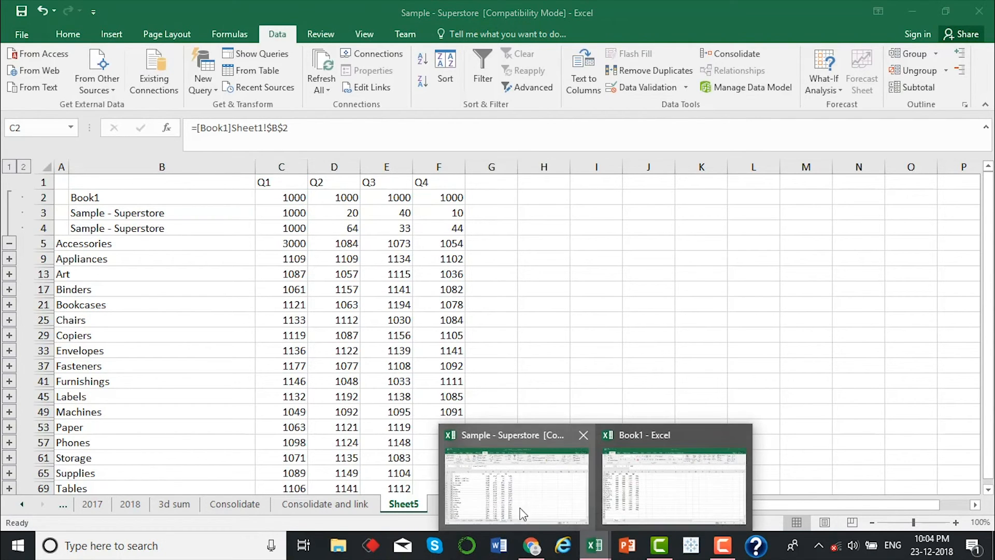
click(704, 515)
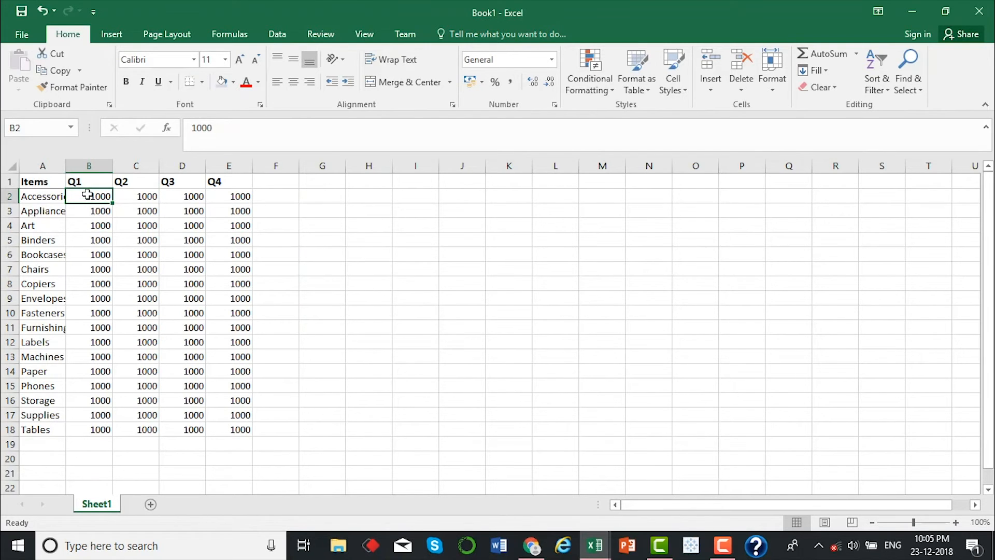
text(0)
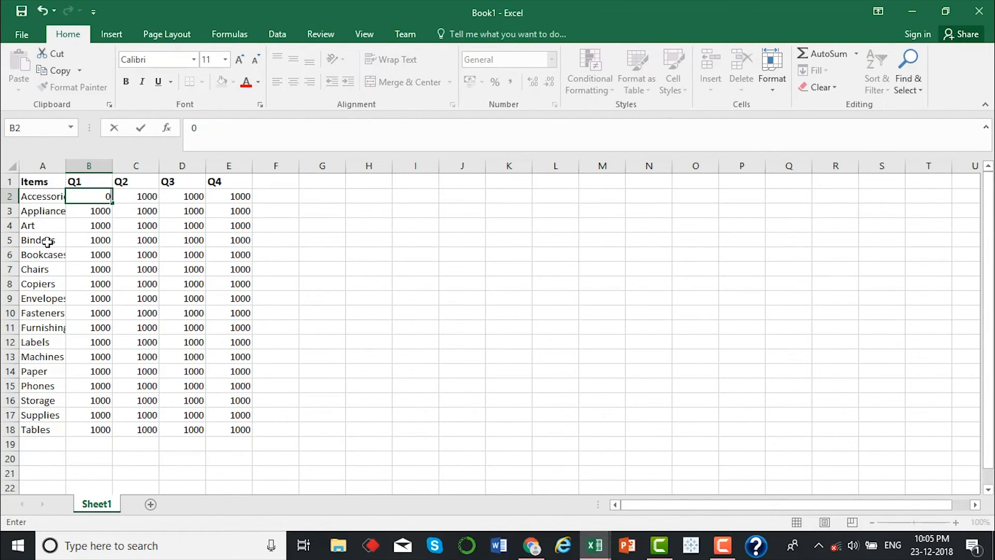
key(Return)
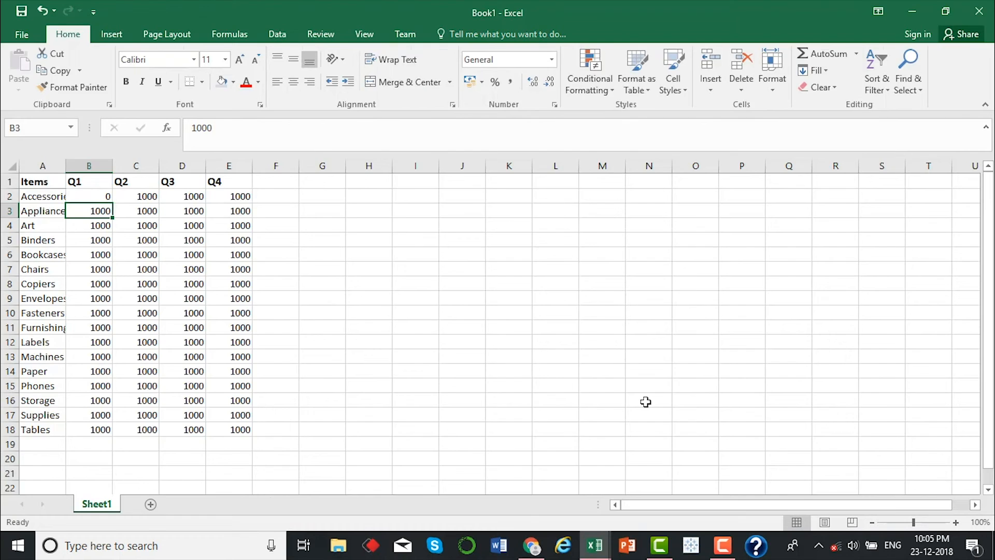
Collapse the Accessories group on Sheet5 of Sample - Superstore and check its Q1 total against the source value in Book1
key(alt+Tab)
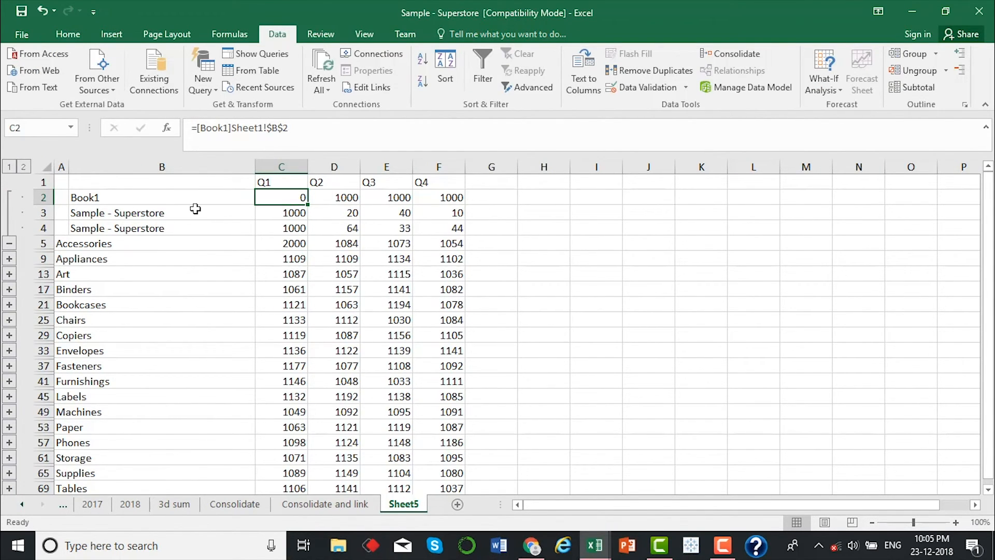
click(9, 243)
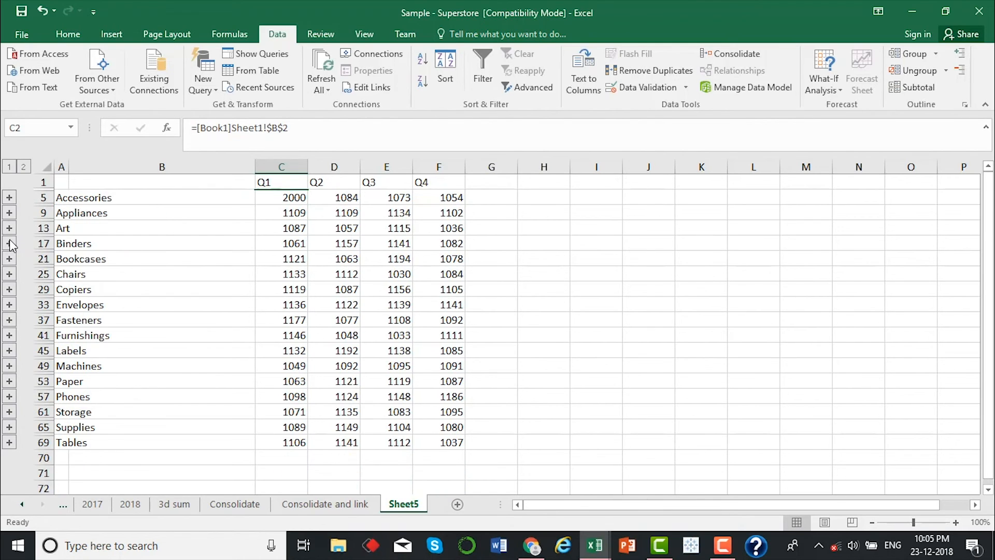
click(296, 202)
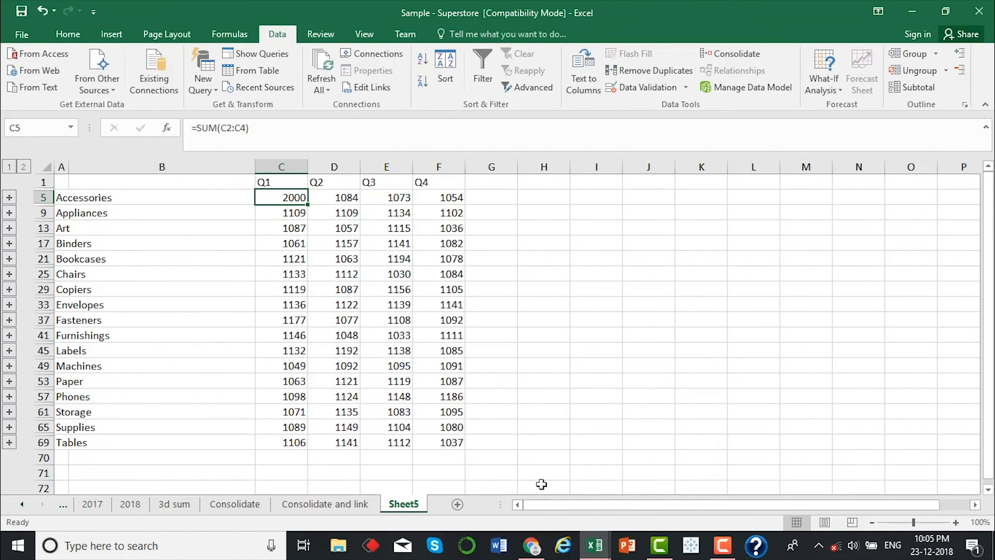
mouse_move(596, 547)
click(752, 477)
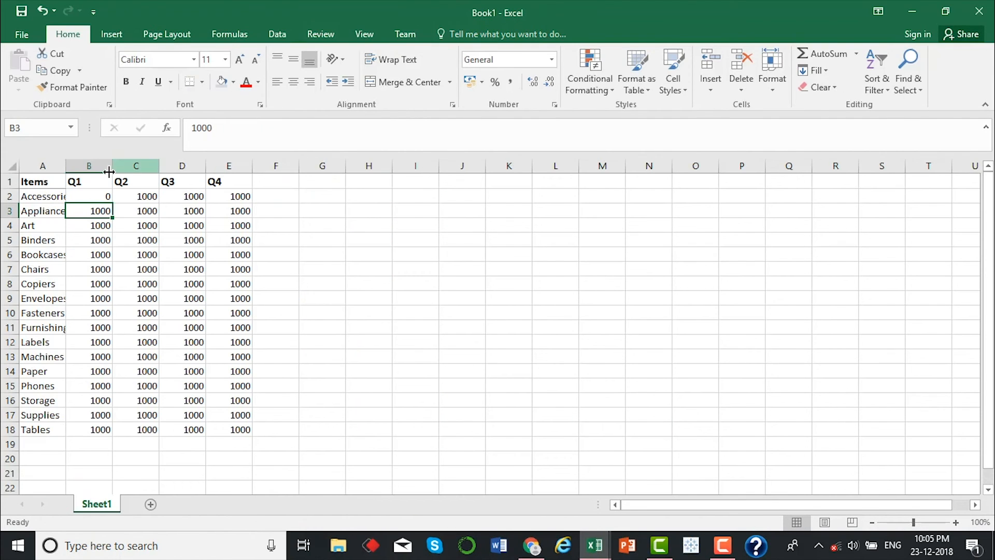
key(alt+Tab)
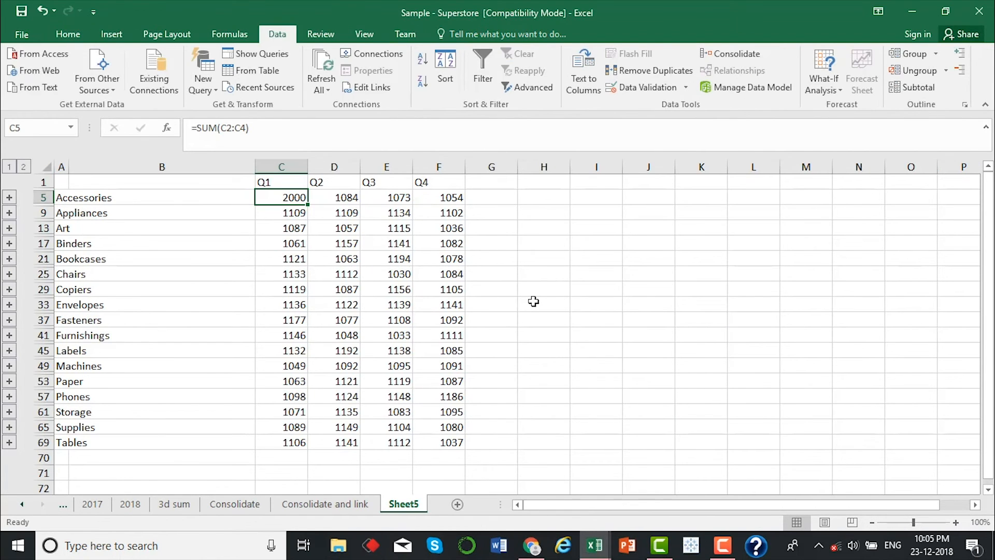